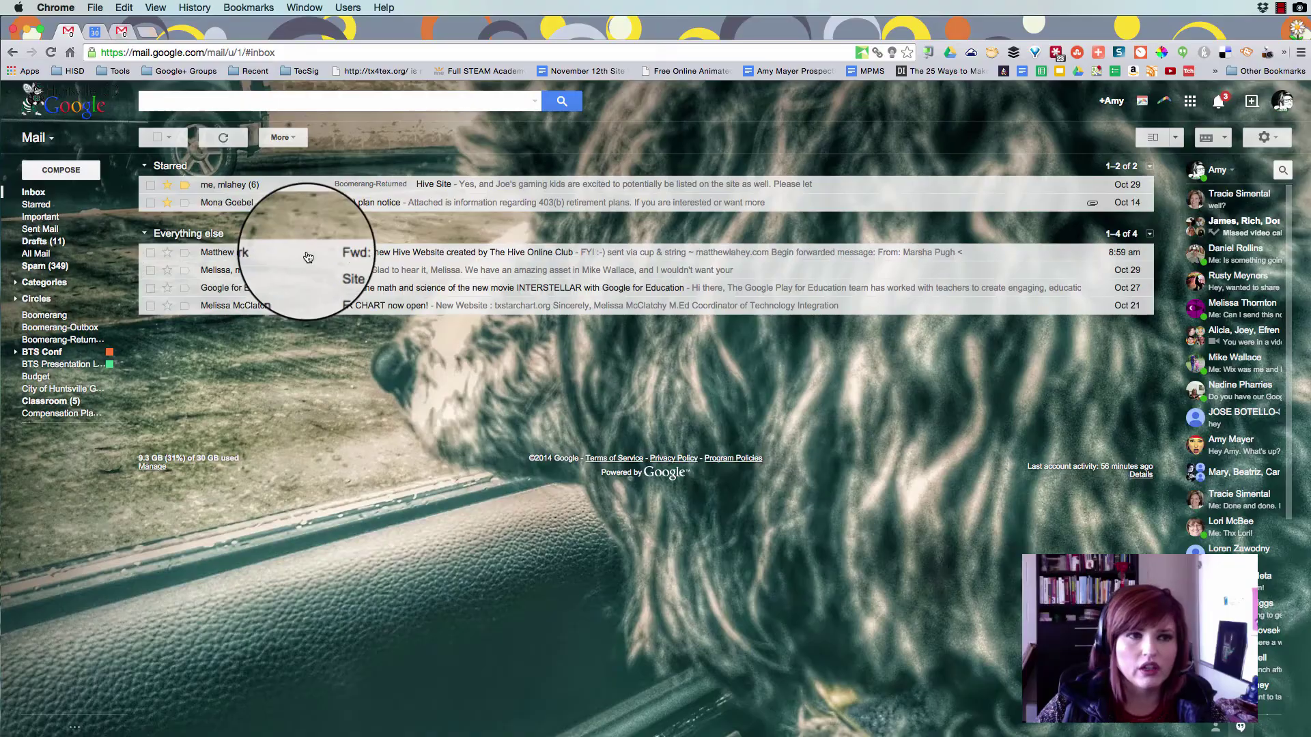
Search the mail for messages from a suggested contact, then clear the search
{"action": "left_click", "coordinate": [162, 98]}
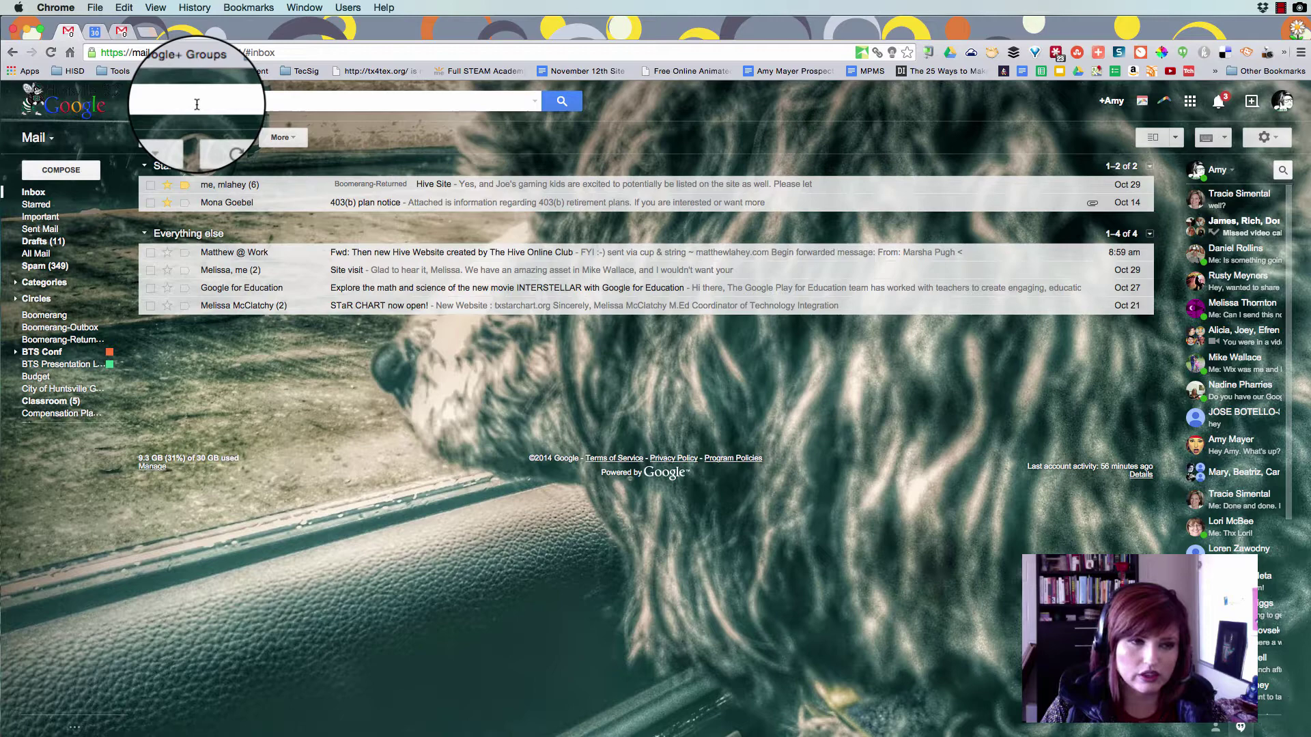
{"action": "left_click", "coordinate": [532, 104]}
{"action": "left_click", "coordinate": [532, 104]}
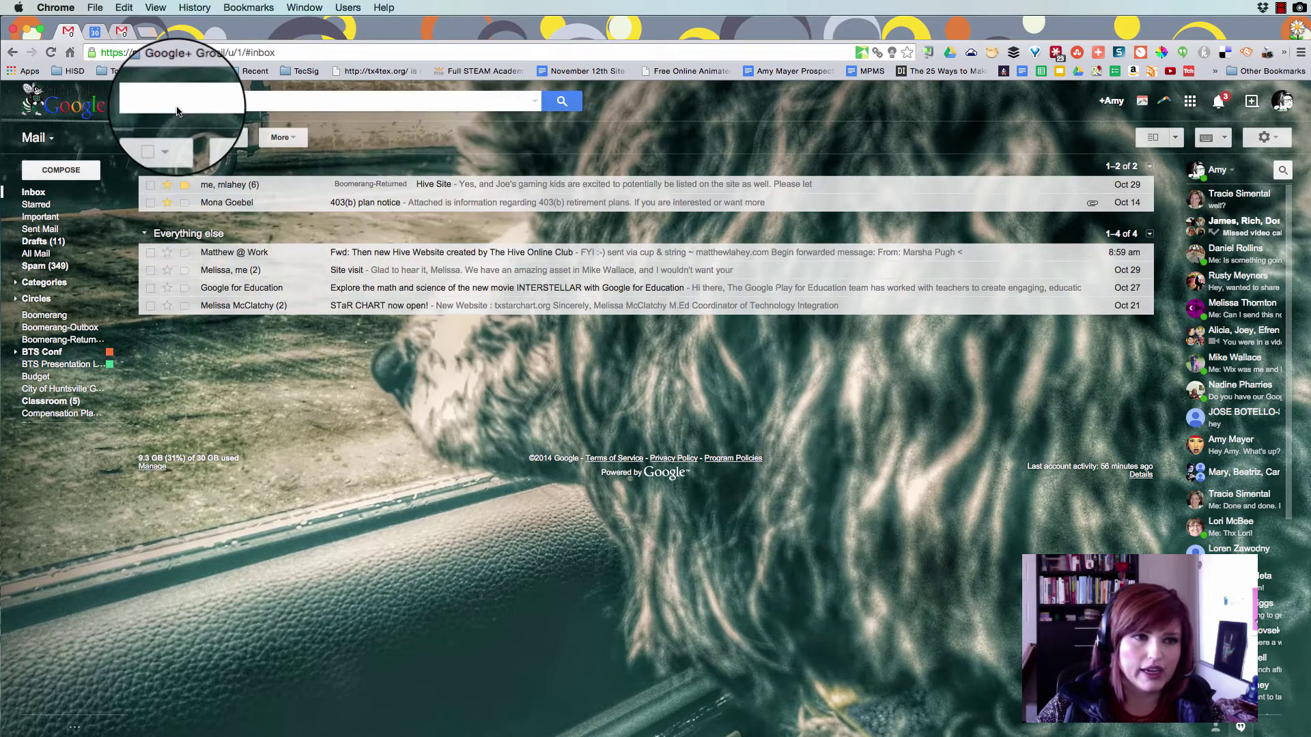
{"action": "left_click", "coordinate": [173, 104]}
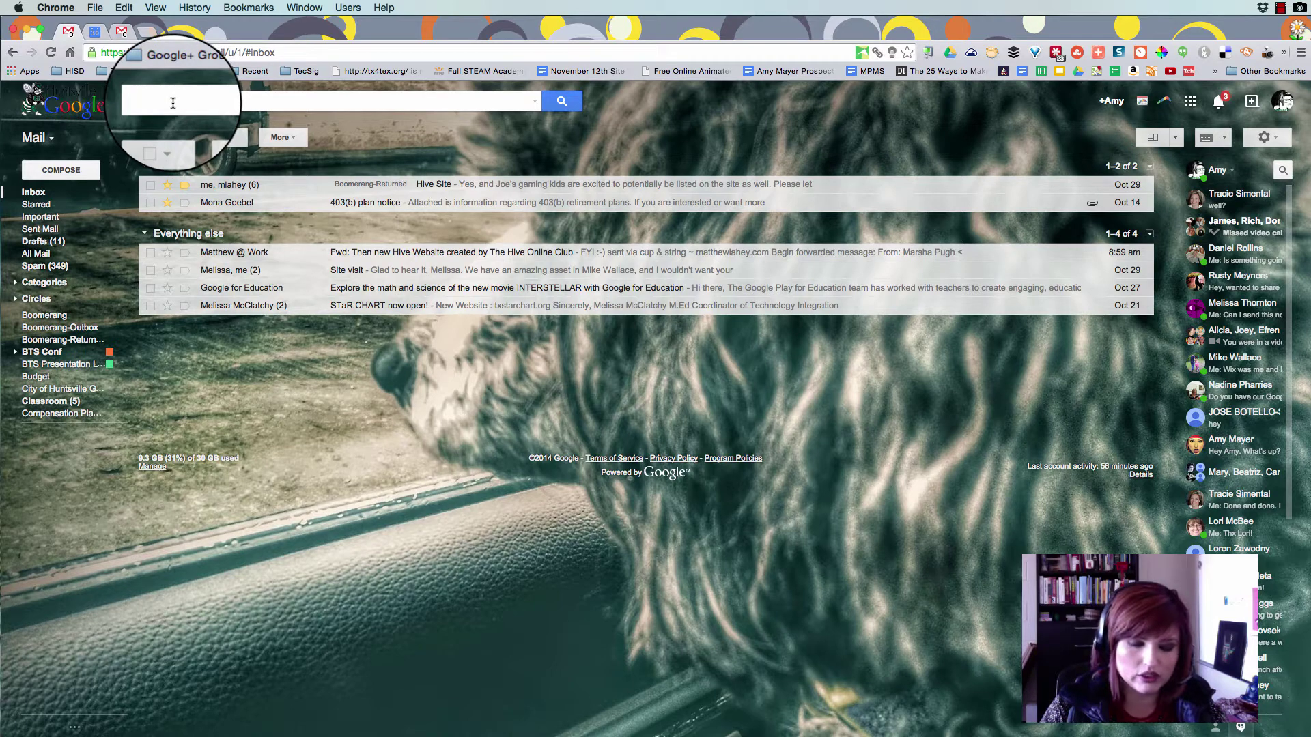
{"action": "type", "text": "tsiment"}
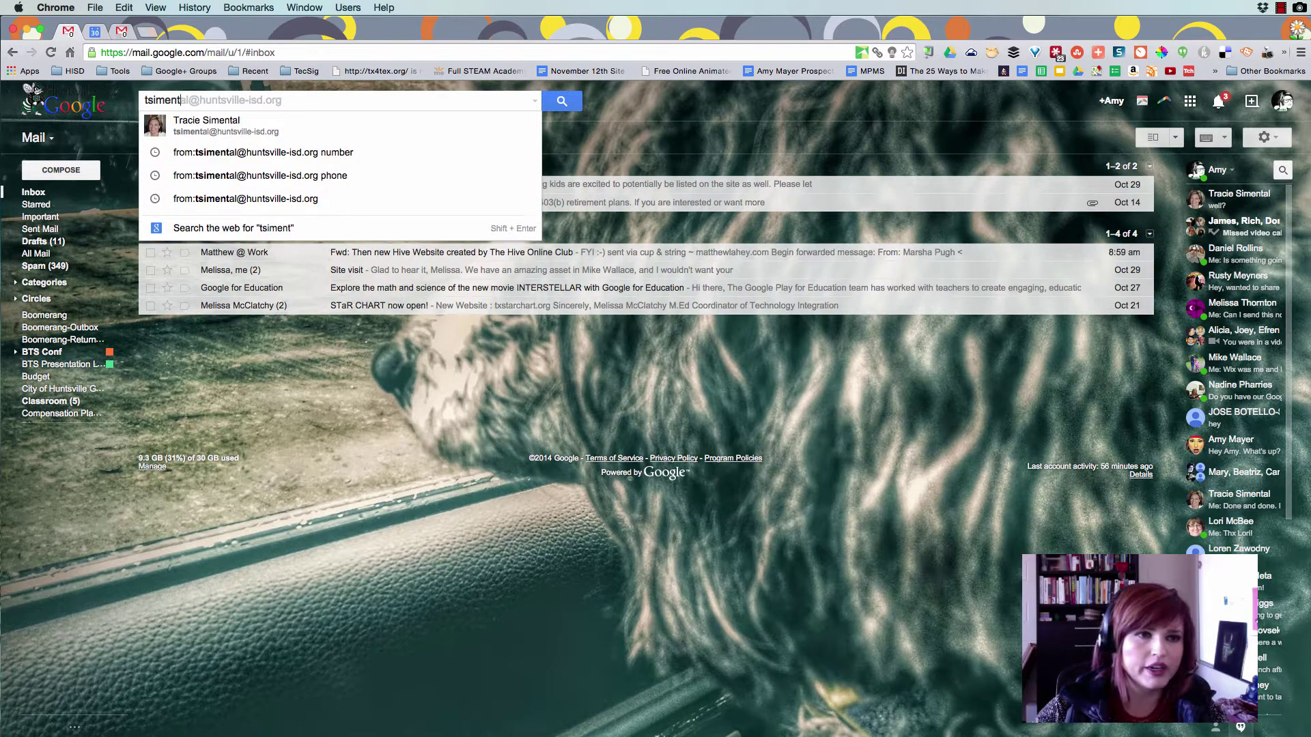
{"action": "left_click", "coordinate": [246, 133]}
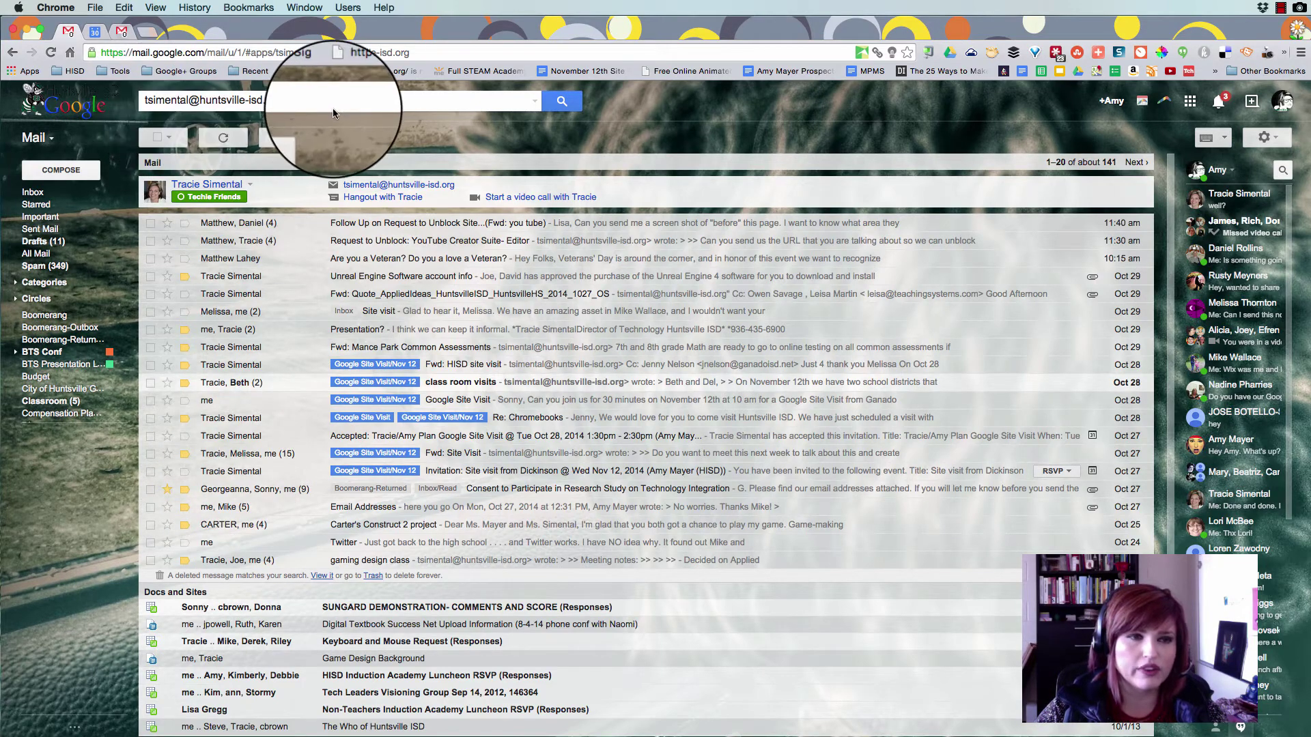
{"action": "left_click", "coordinate": [40, 194]}
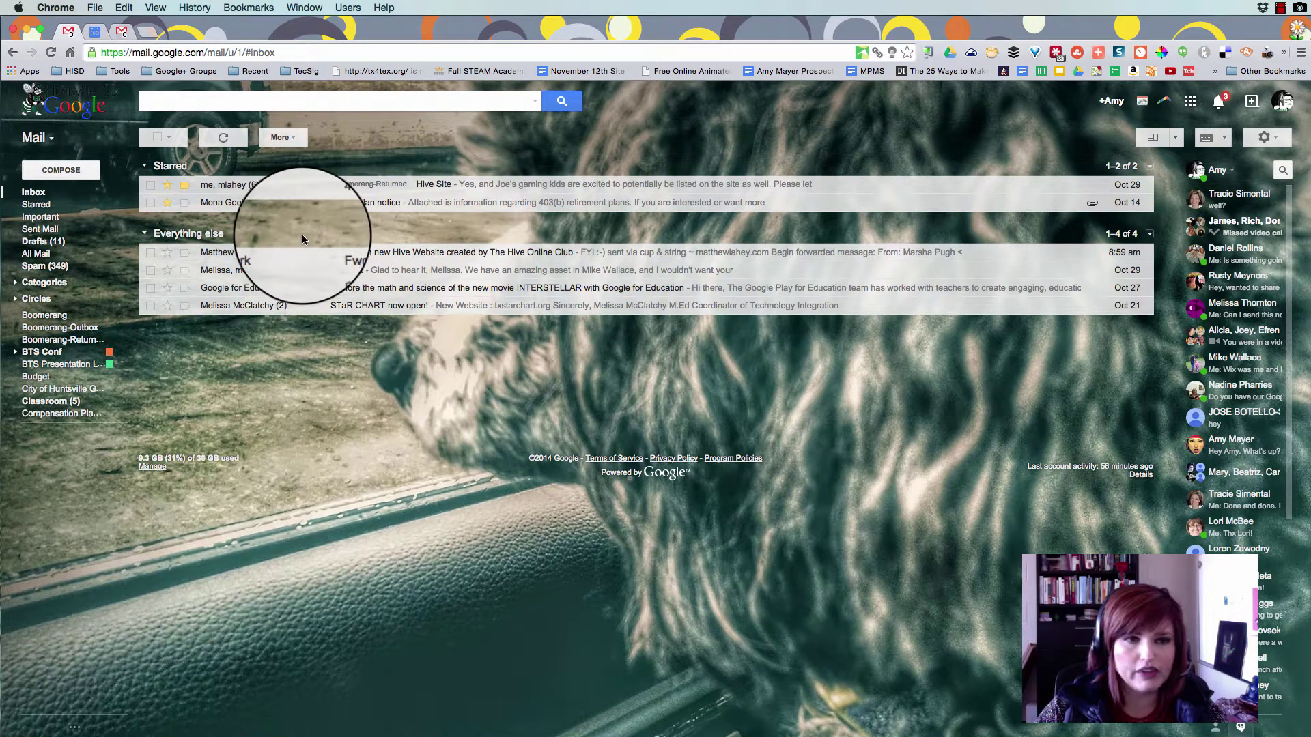
Read the Site visit email, check the Google Site Visit and Nov 12 labels, then select Site visit
{"action": "mouse_move", "coordinate": [246, 277]}
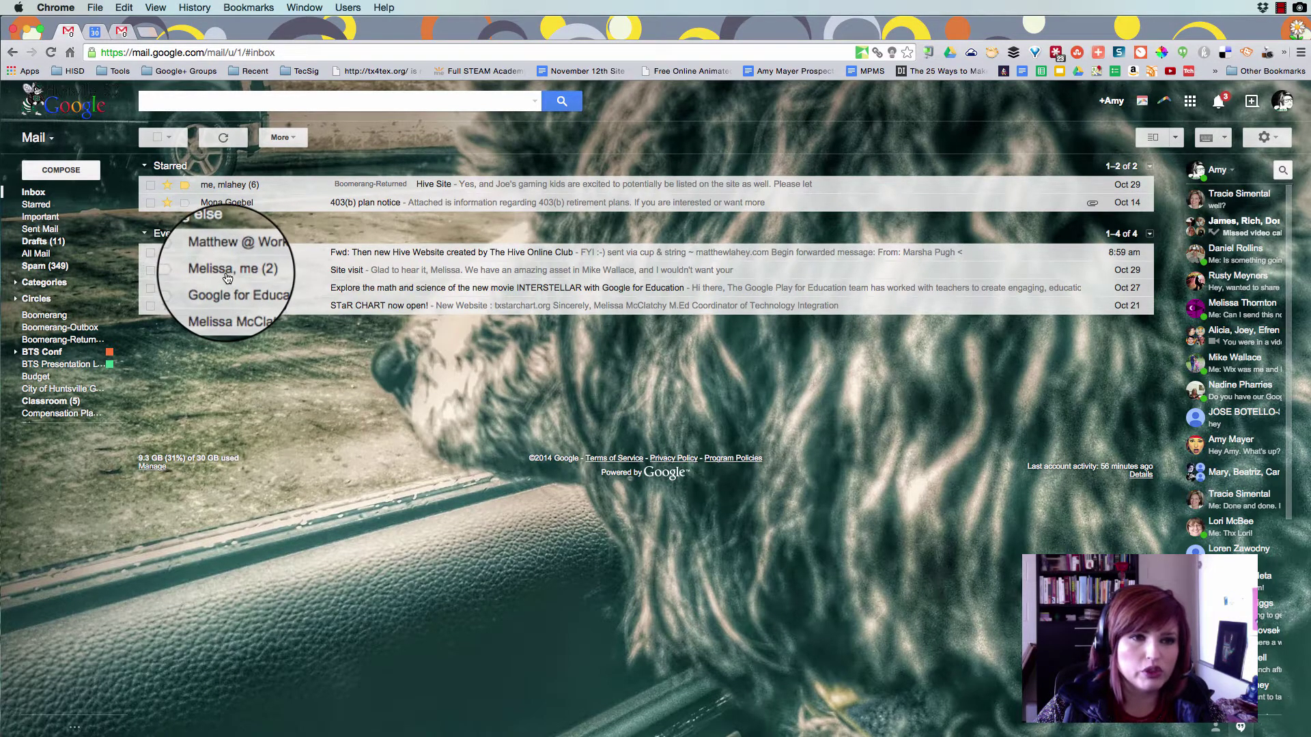
{"action": "left_click", "coordinate": [227, 273]}
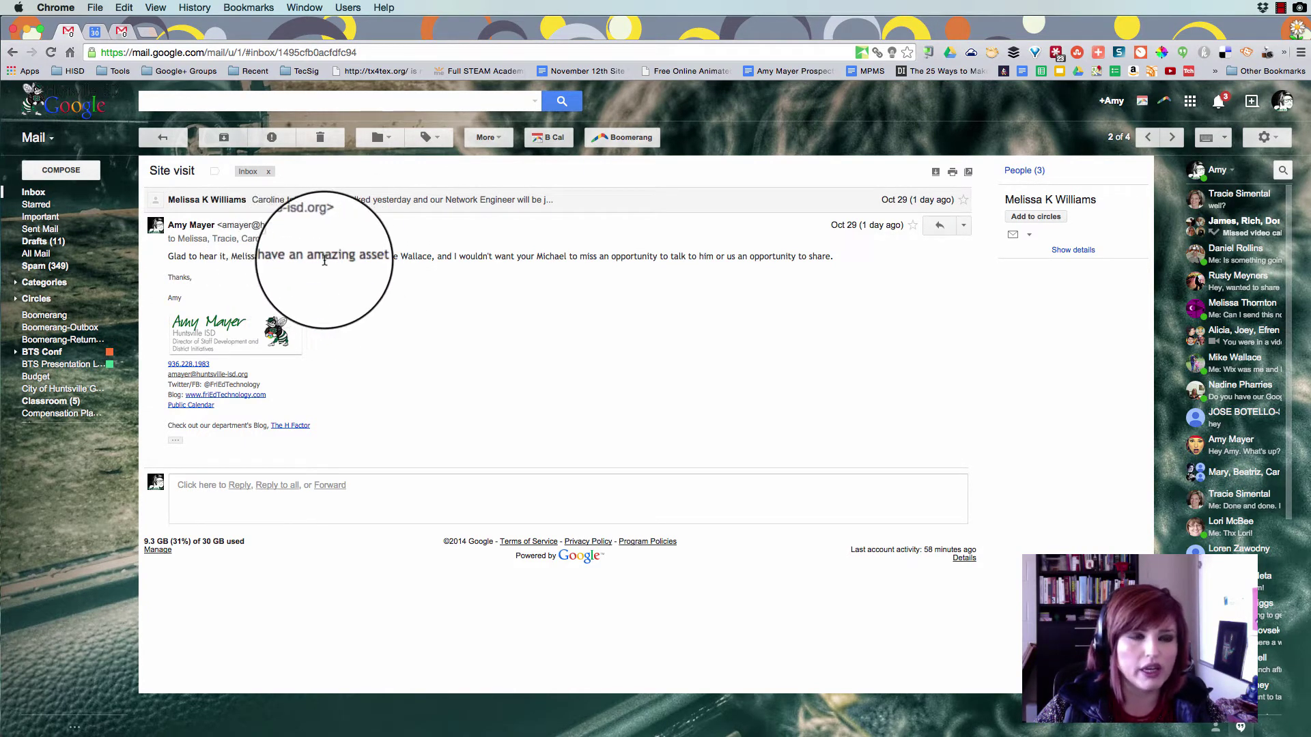
{"action": "left_click", "coordinate": [163, 137]}
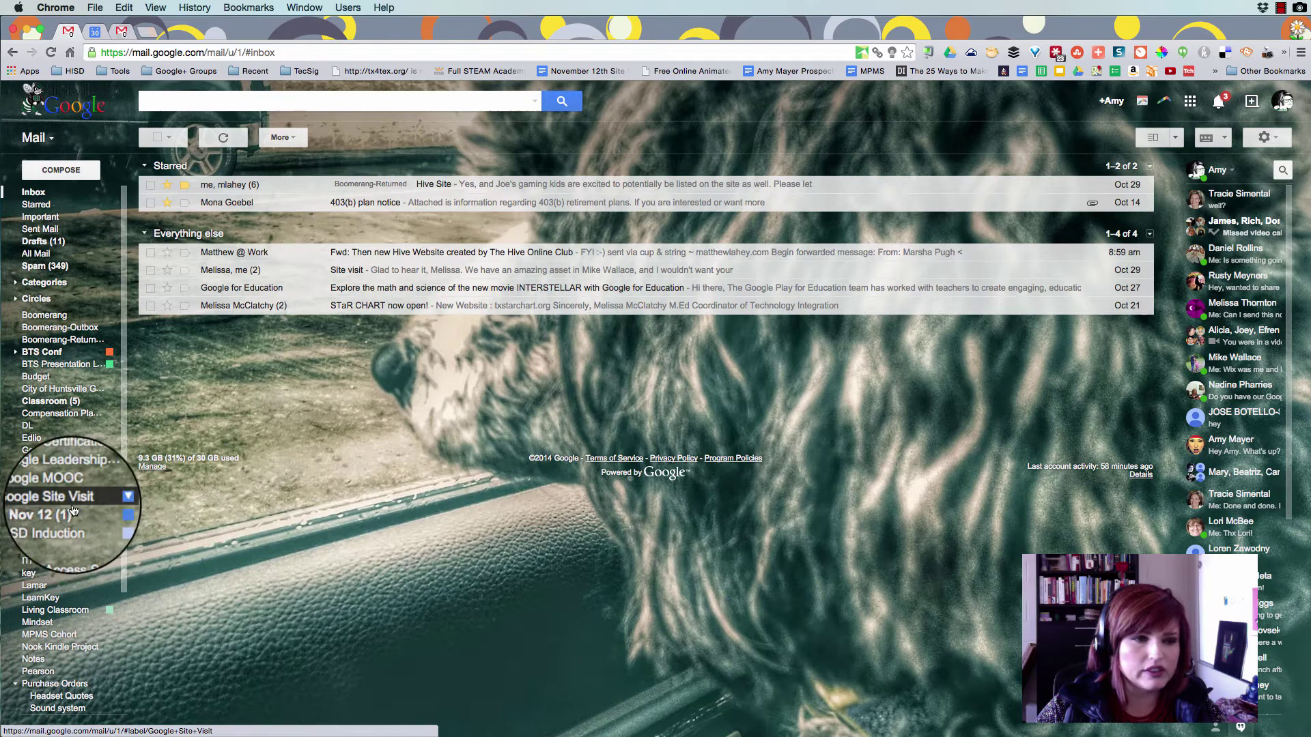
{"action": "left_click", "coordinate": [59, 506]}
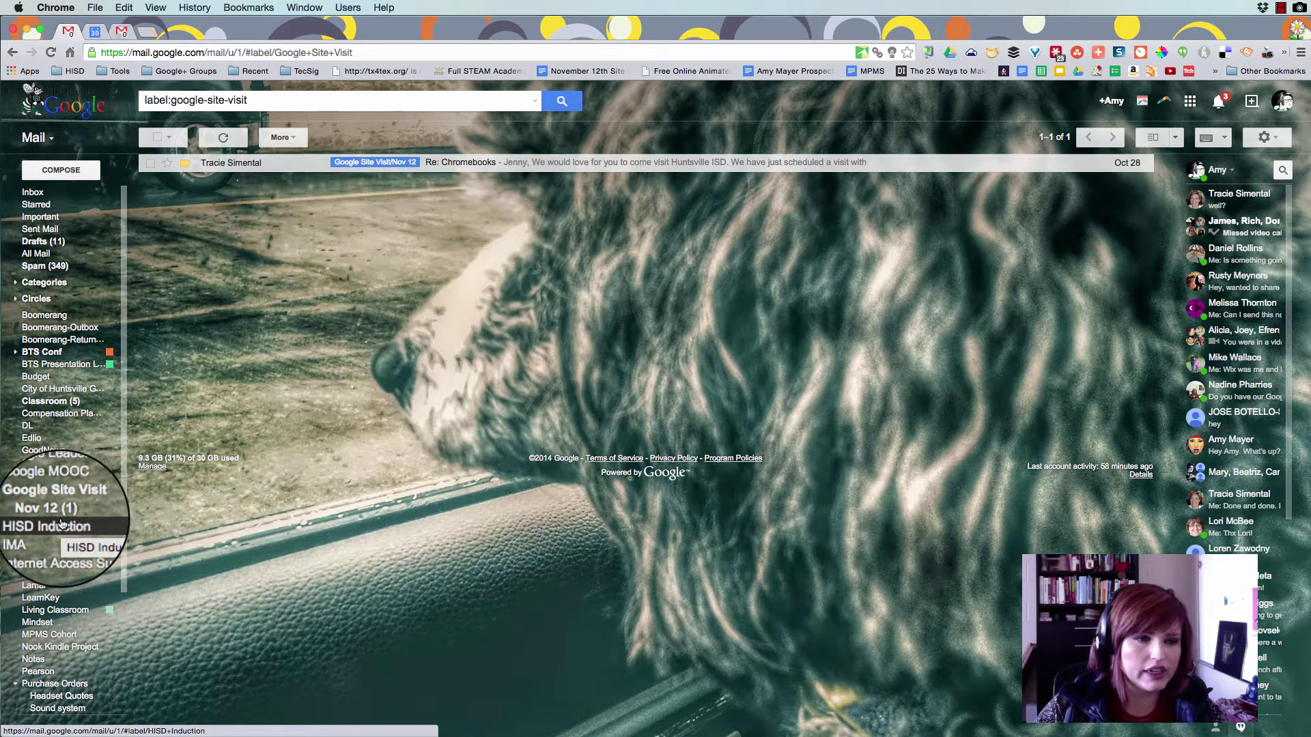
{"action": "left_click", "coordinate": [57, 516]}
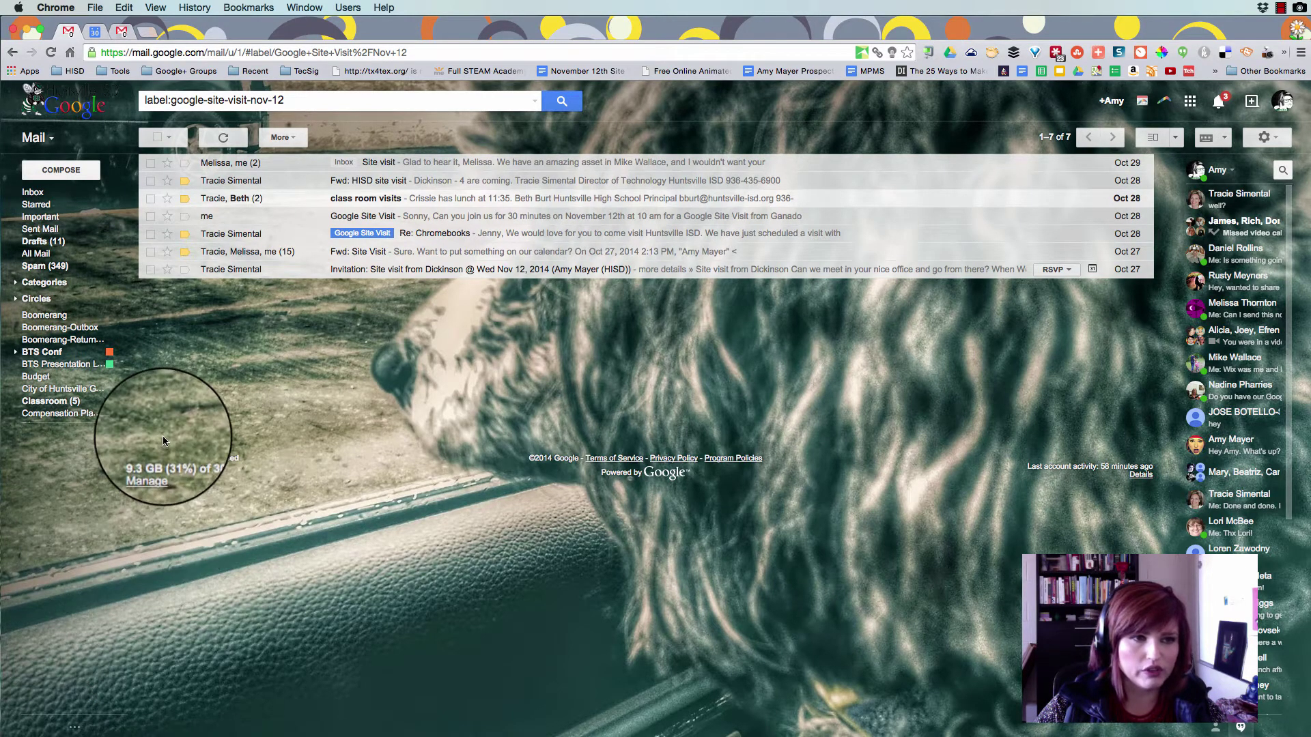
{"action": "left_click", "coordinate": [32, 192]}
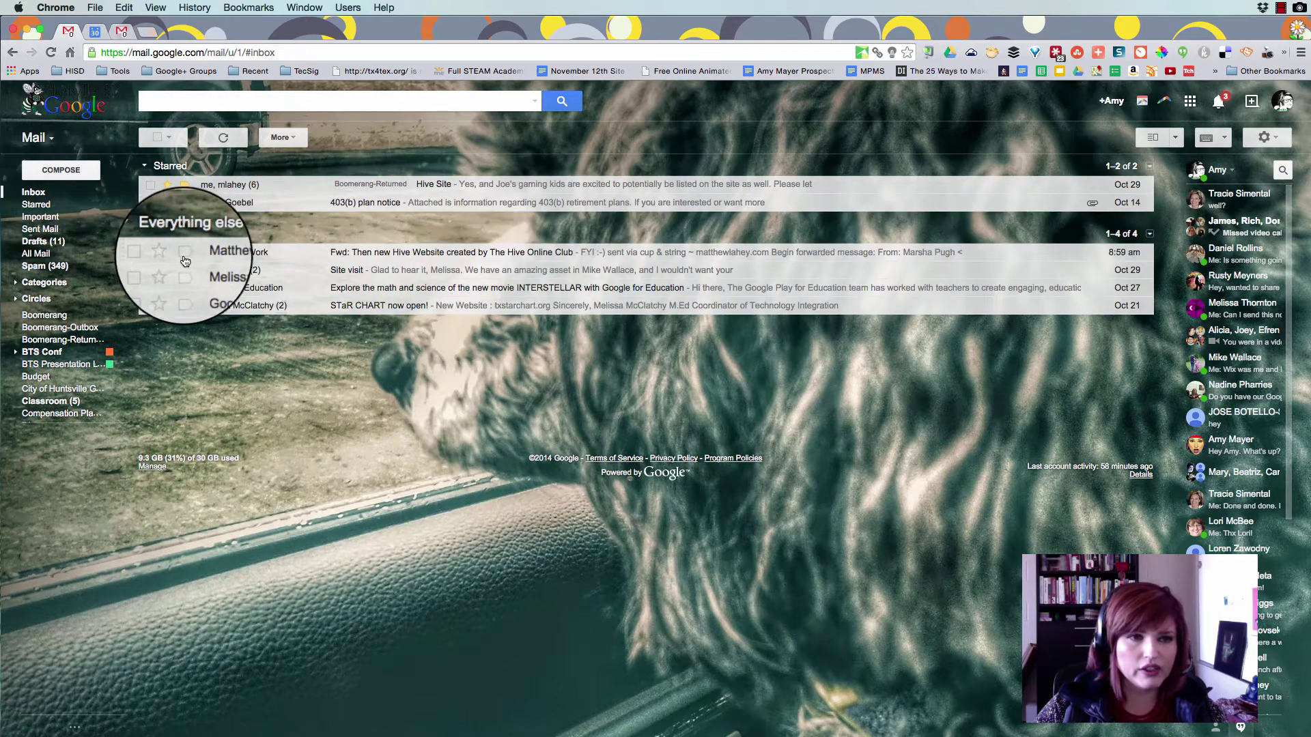
{"action": "left_click", "coordinate": [150, 270]}
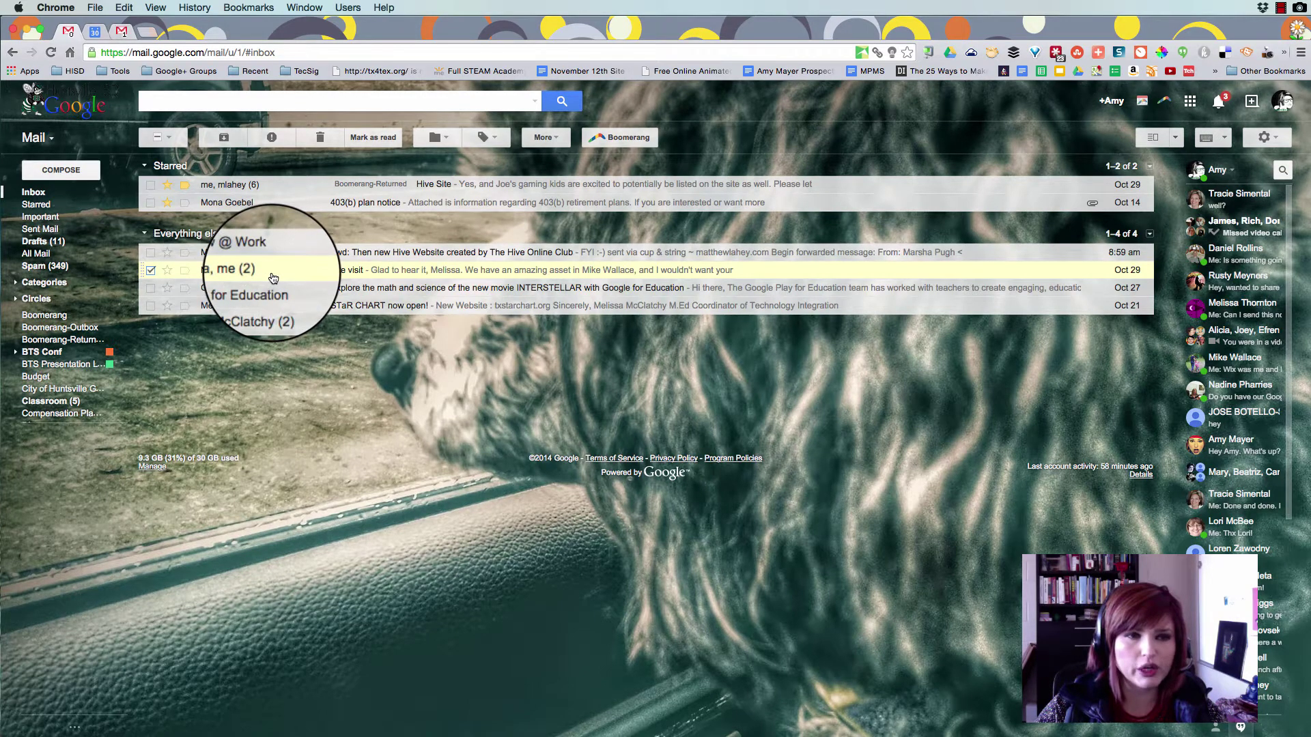
Label the selected Site visit conversation Google Site Visit/Nov 12 and archive it
{"action": "left_click", "coordinate": [494, 139]}
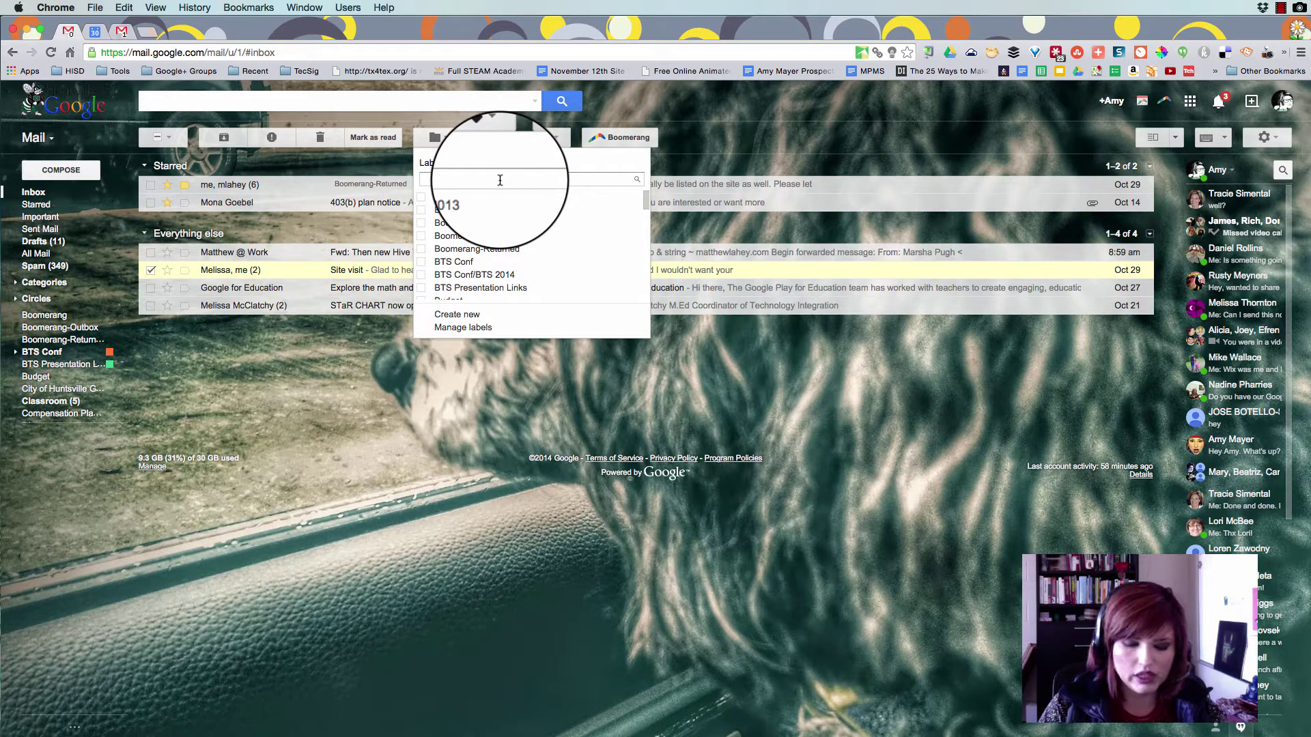
{"action": "type", "text": "no"}
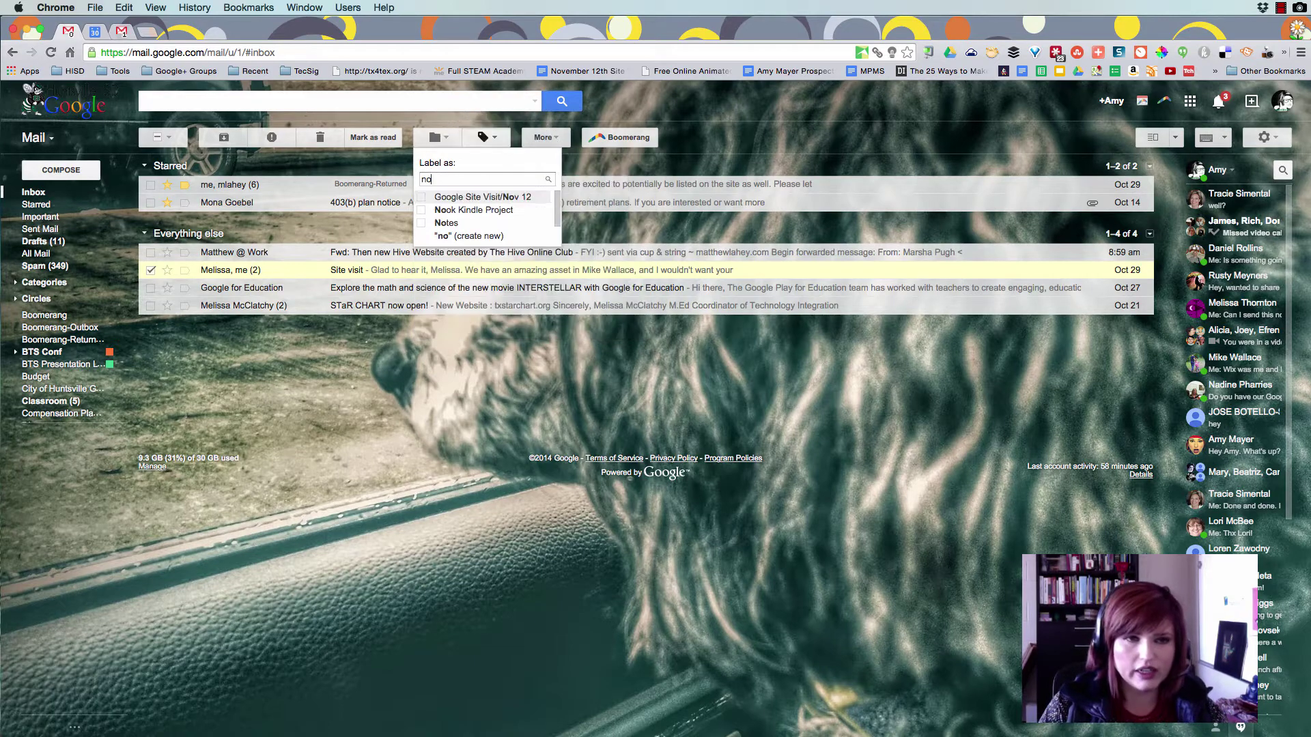
{"action": "left_click", "coordinate": [501, 199]}
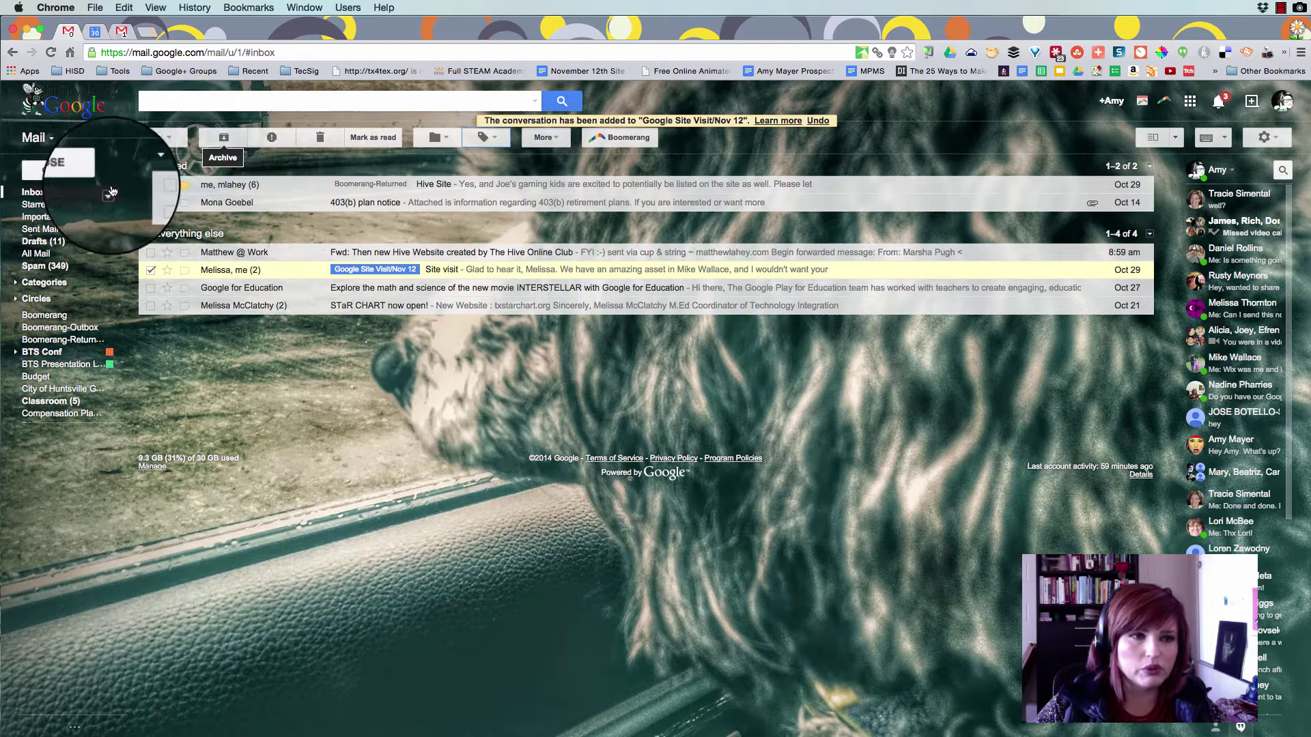
{"action": "mouse_move", "coordinate": [52, 262]}
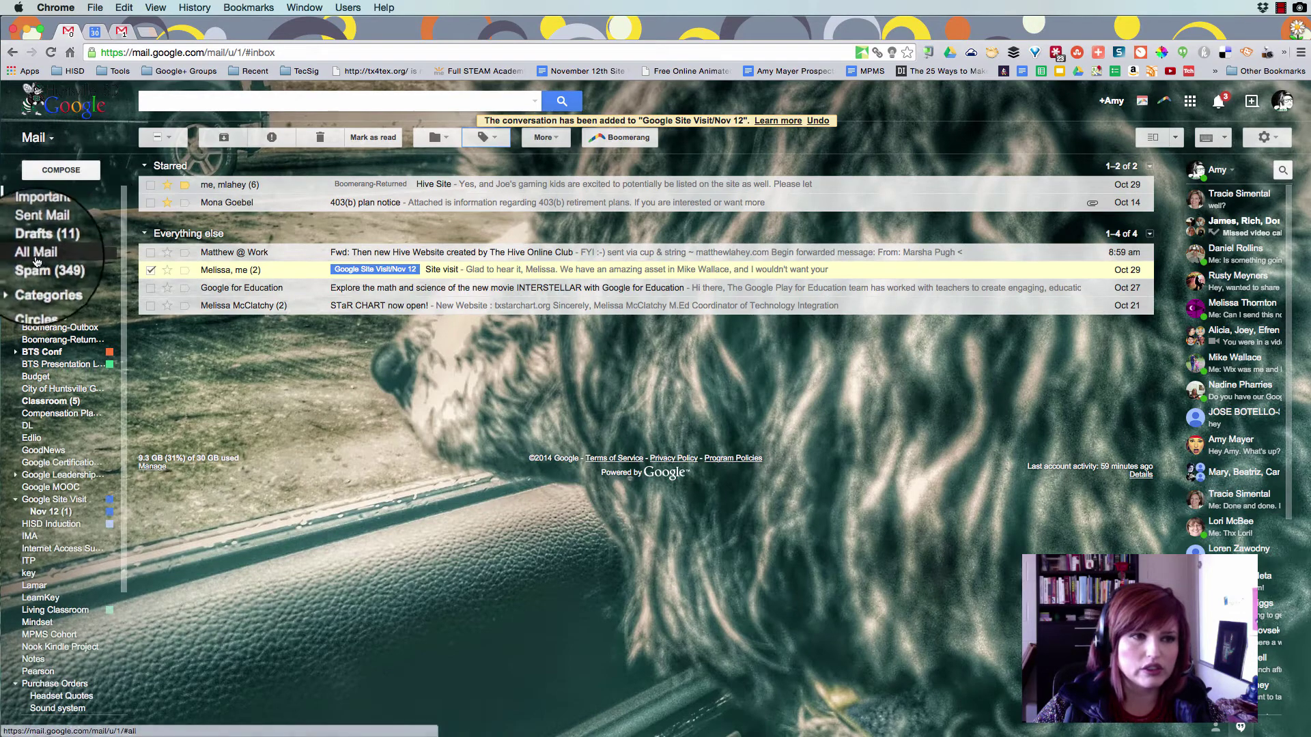
{"action": "left_click", "coordinate": [223, 137]}
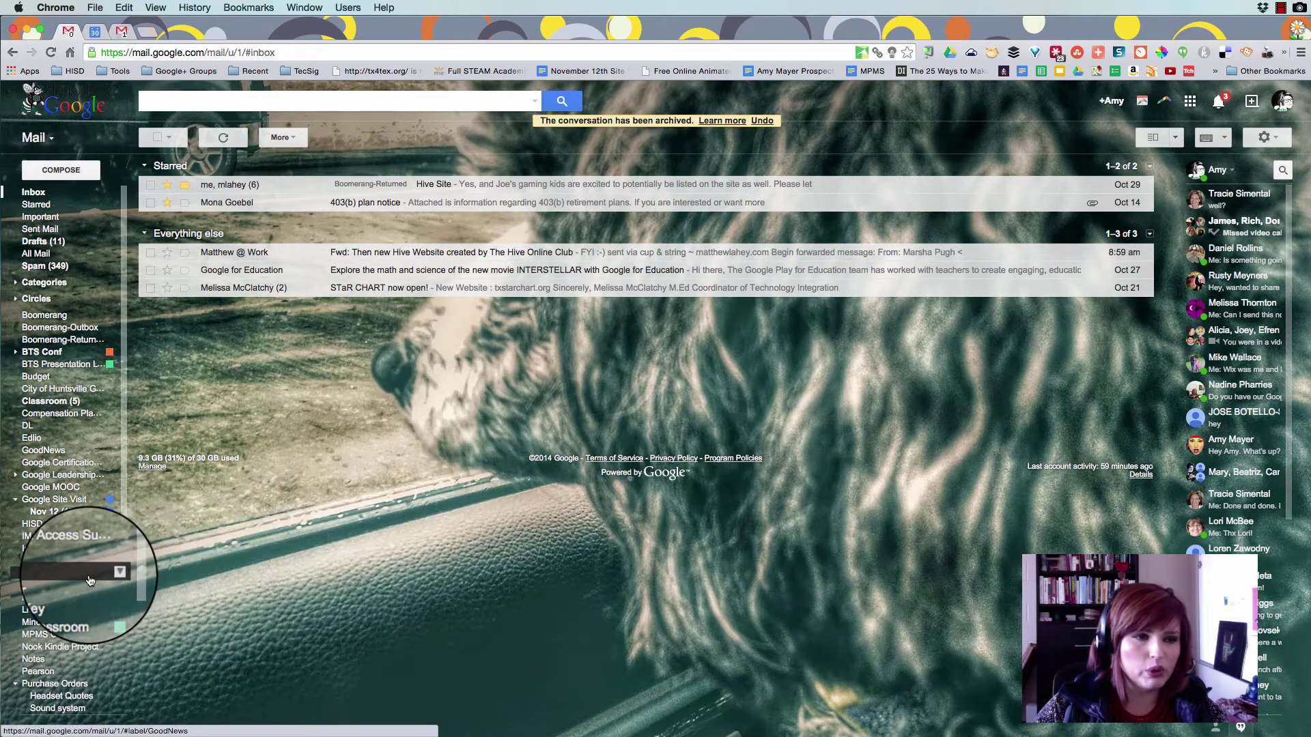
Confirm the Site visit conversation appears under the Nov 12 label, then return to the Inbox
{"action": "left_click", "coordinate": [71, 510]}
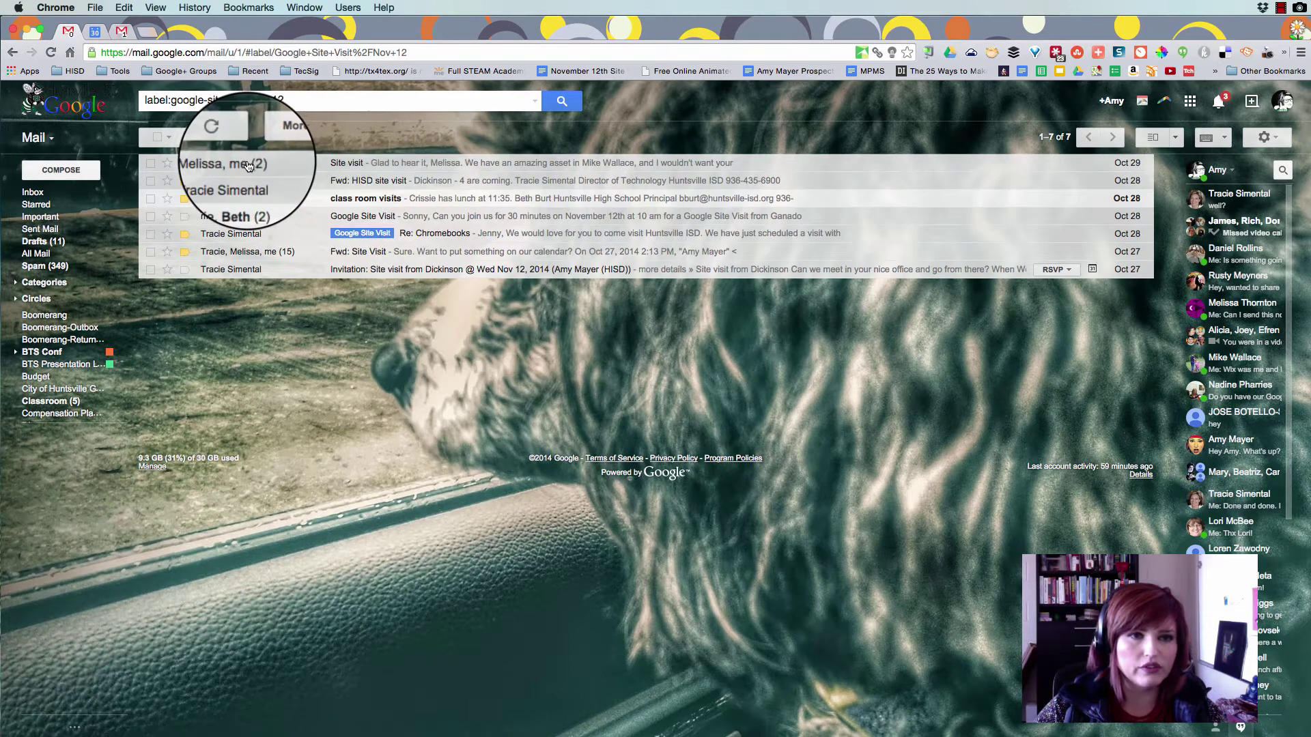
{"action": "left_click", "coordinate": [363, 166]}
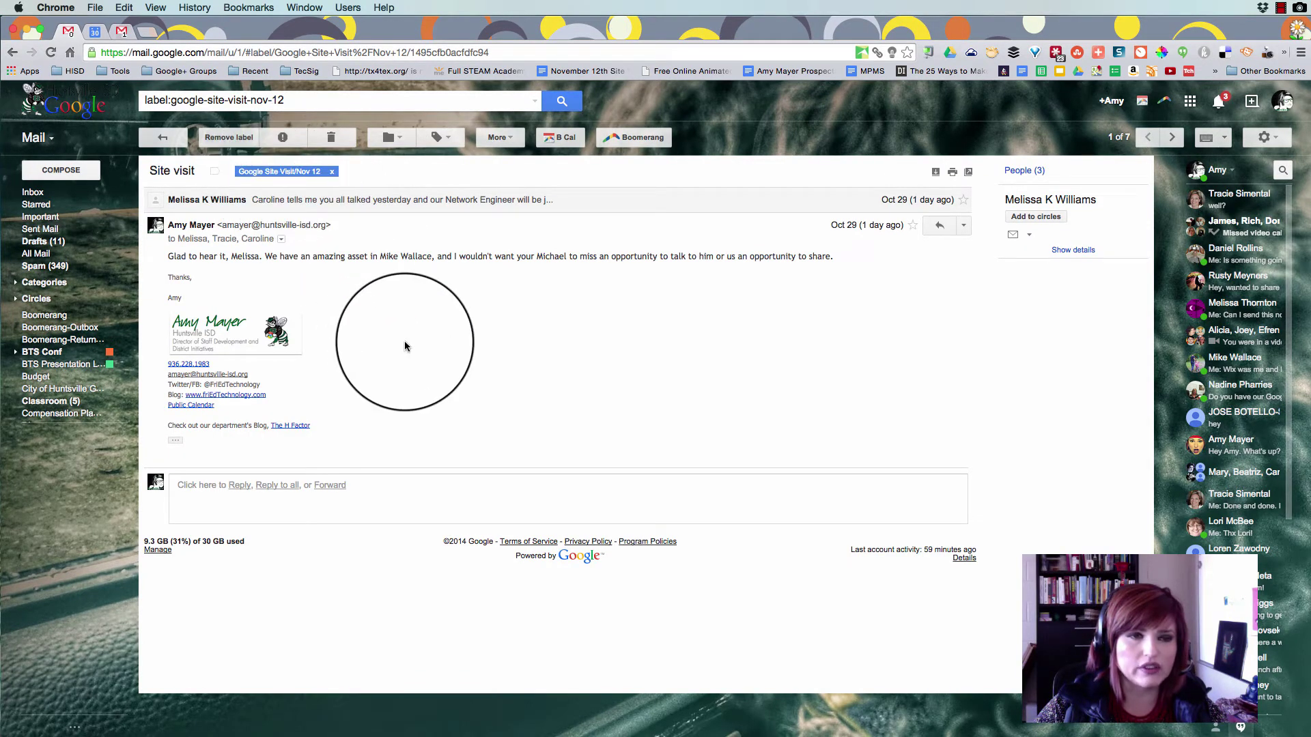
{"action": "left_click", "coordinate": [32, 192]}
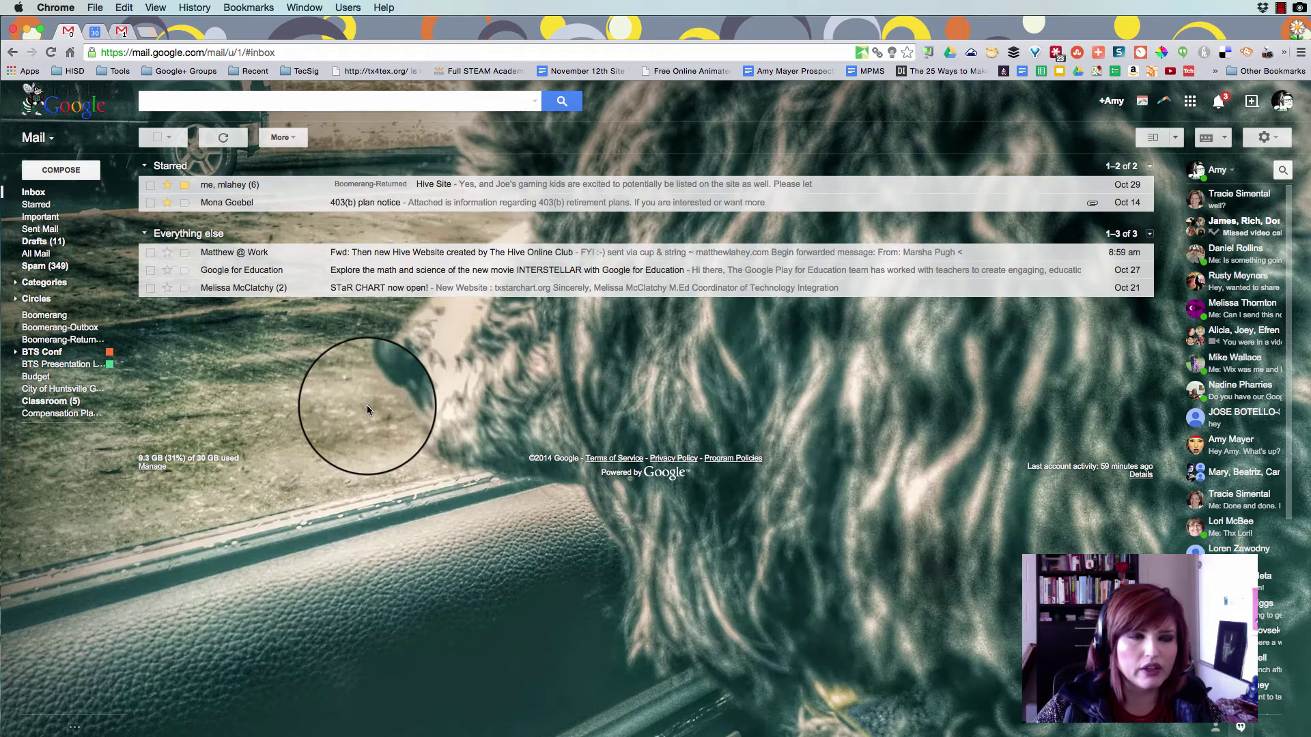
Create a new 'Hive Website' label and apply it to the forwarded Hive website email
{"action": "left_click", "coordinate": [151, 254]}
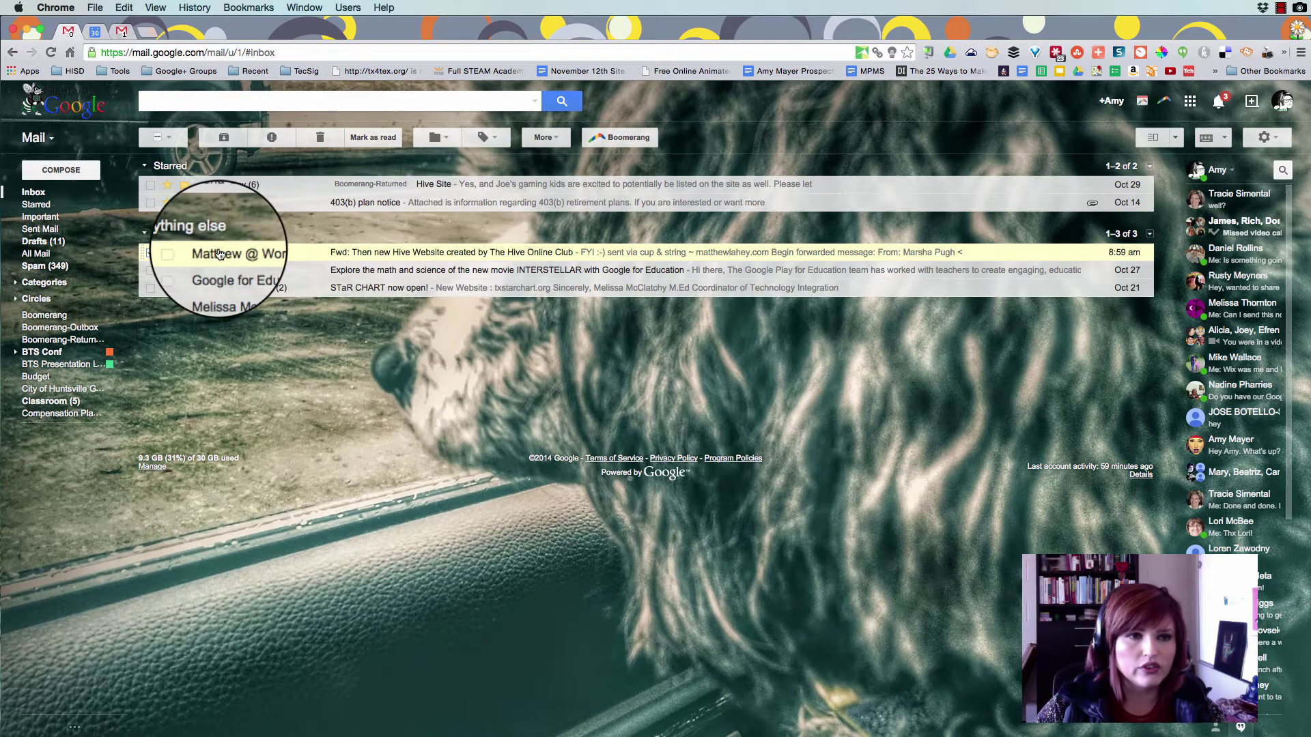
{"action": "left_click", "coordinate": [502, 138]}
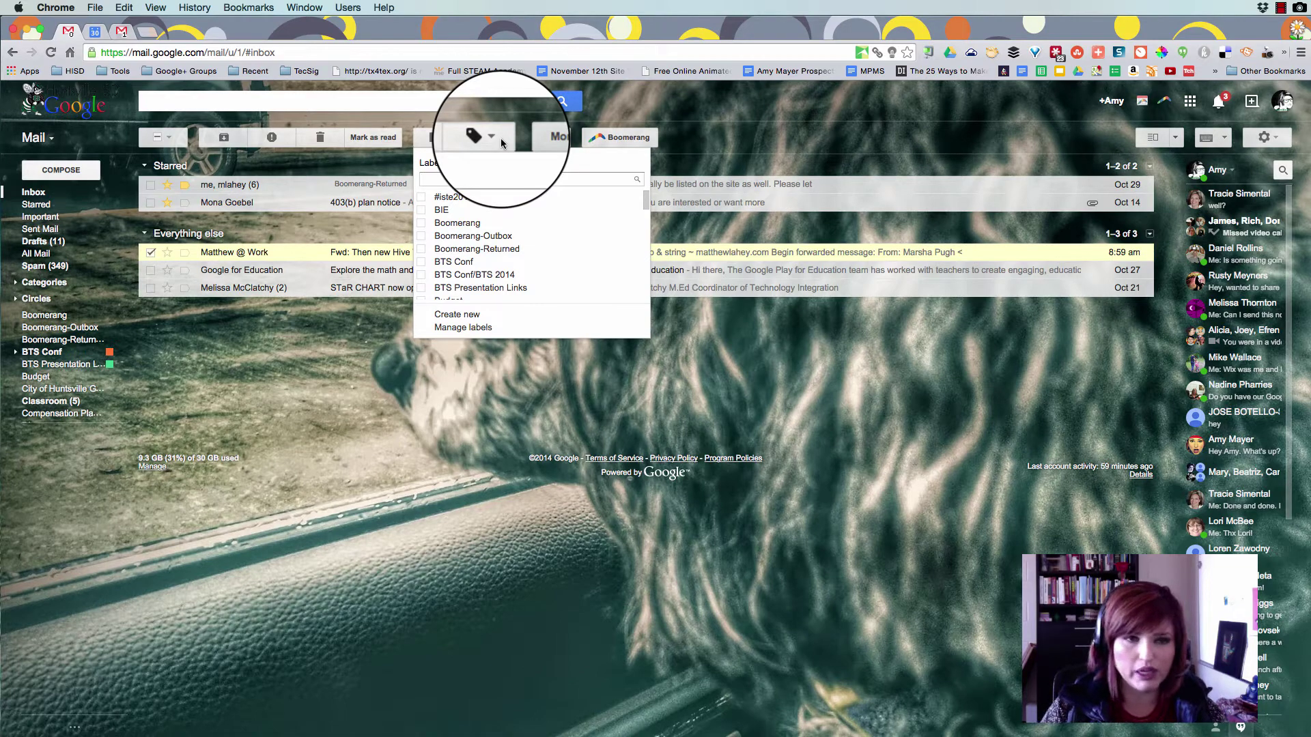
{"action": "left_click", "coordinate": [475, 317]}
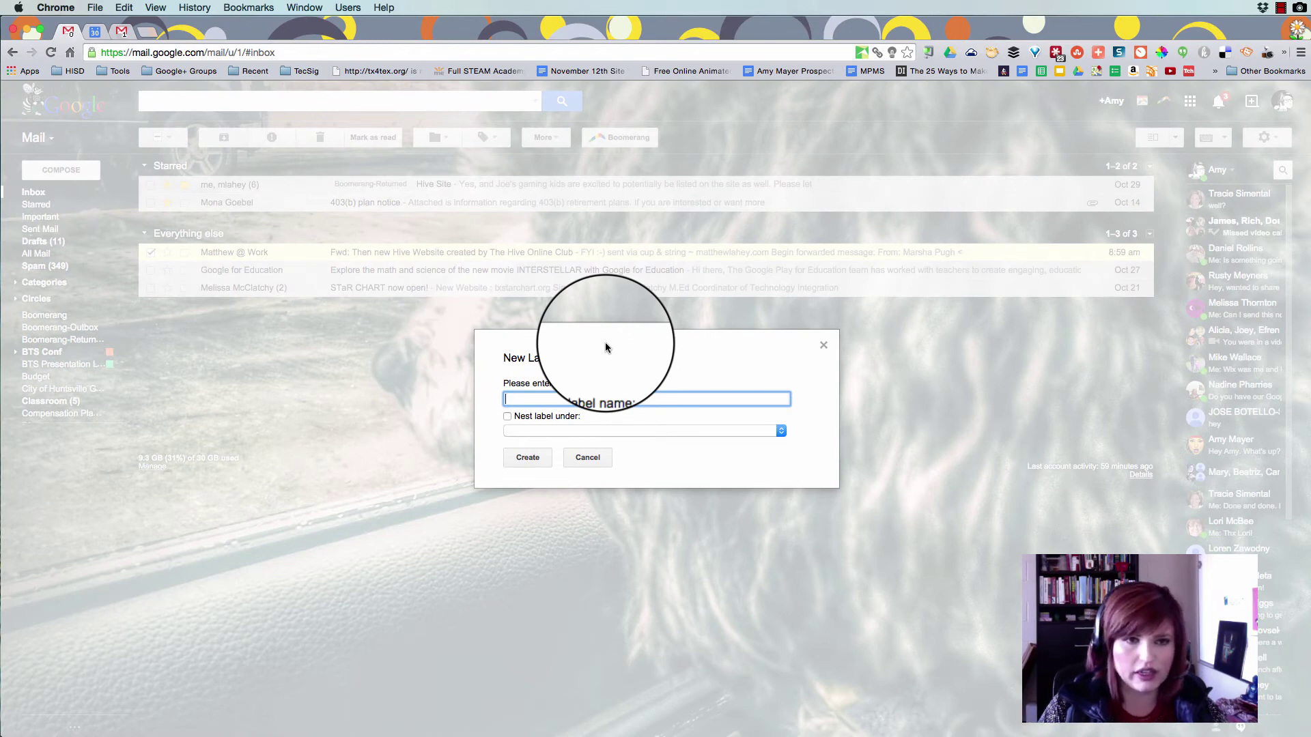
{"action": "type", "text": "Hive Website"}
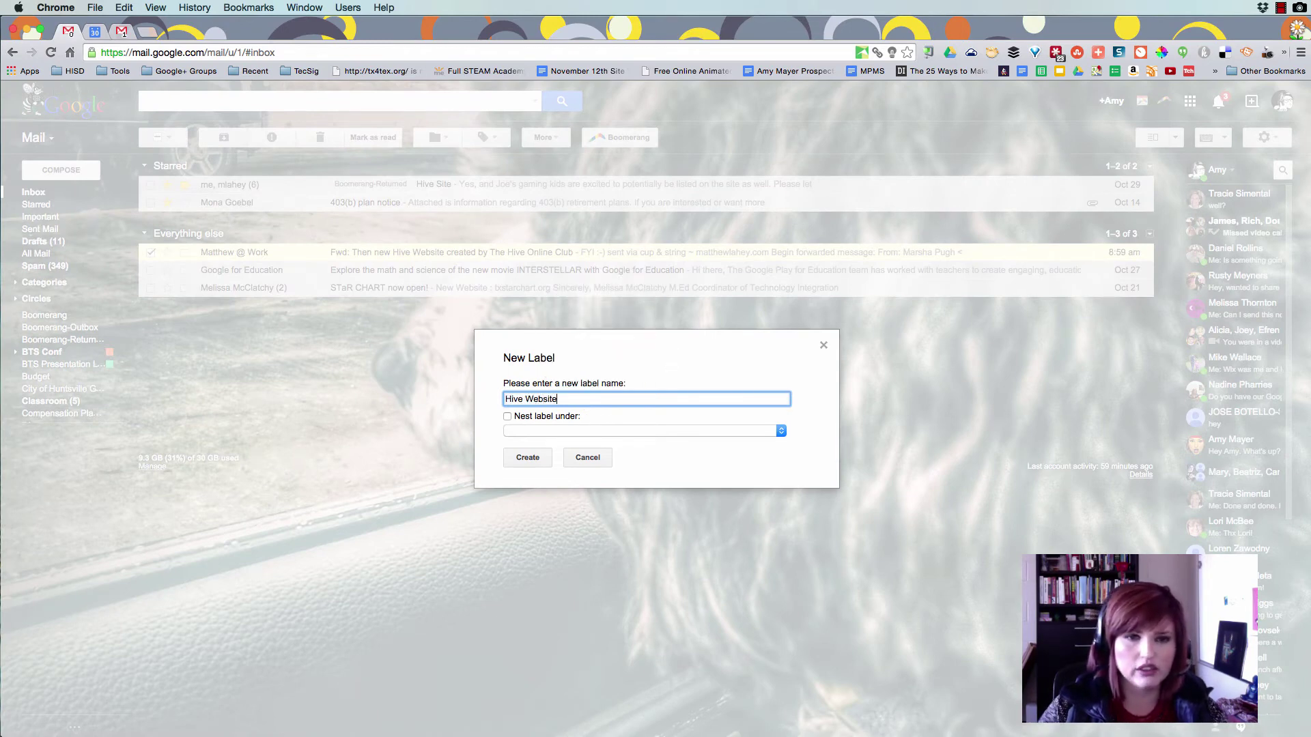
{"action": "left_click", "coordinate": [529, 457]}
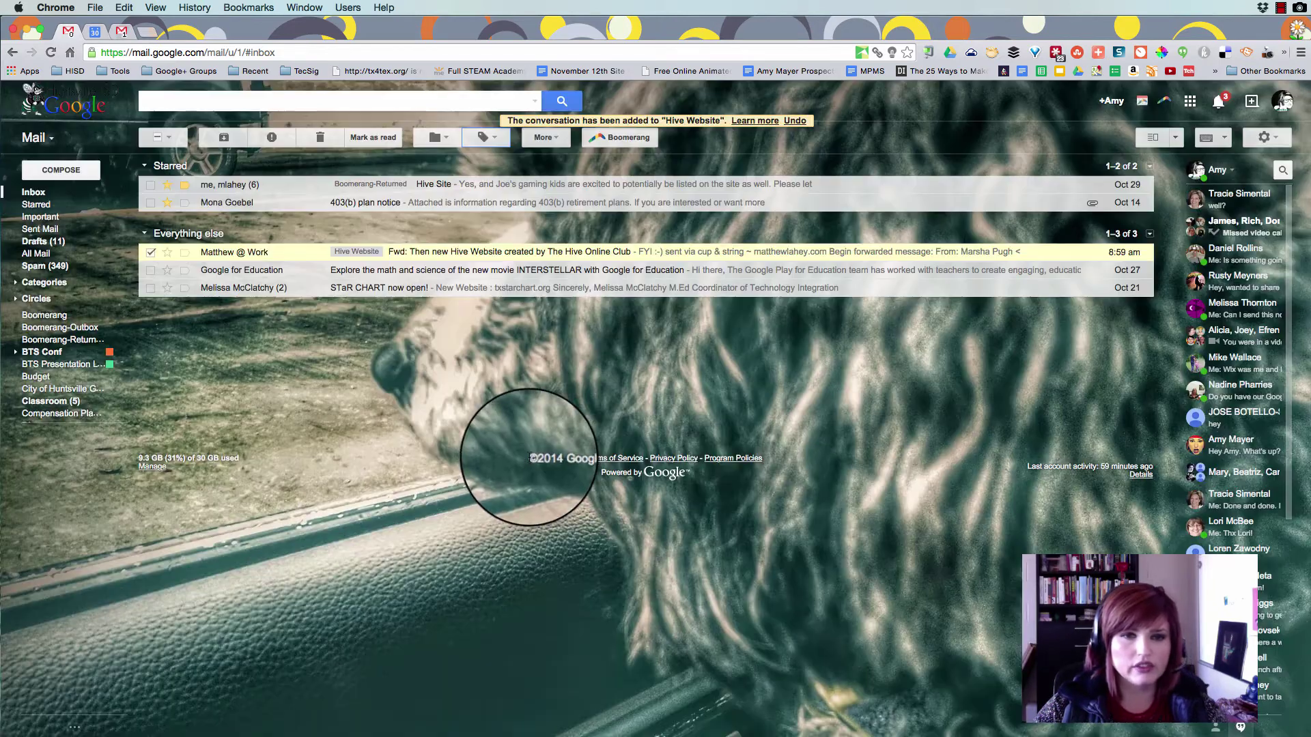
Set the Hive Website label's colour to red
{"action": "mouse_move", "coordinate": [120, 452]}
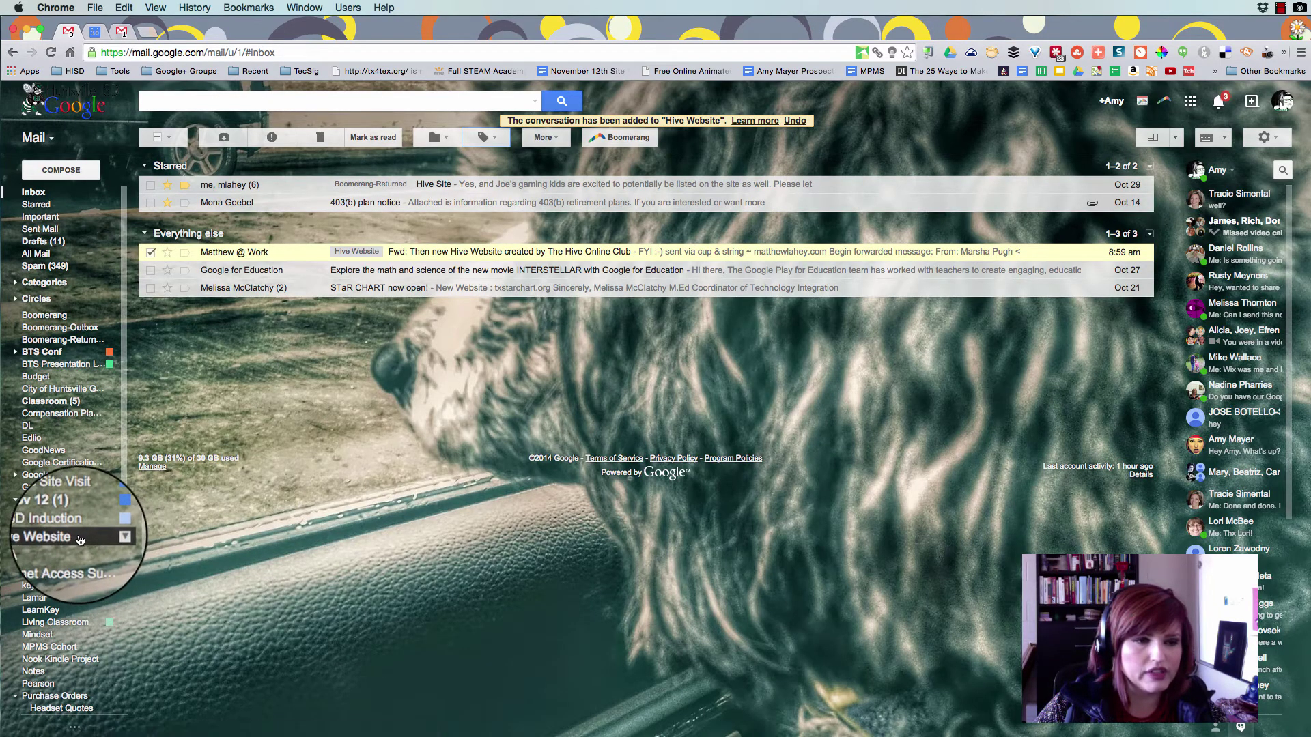
{"action": "left_click", "coordinate": [109, 538]}
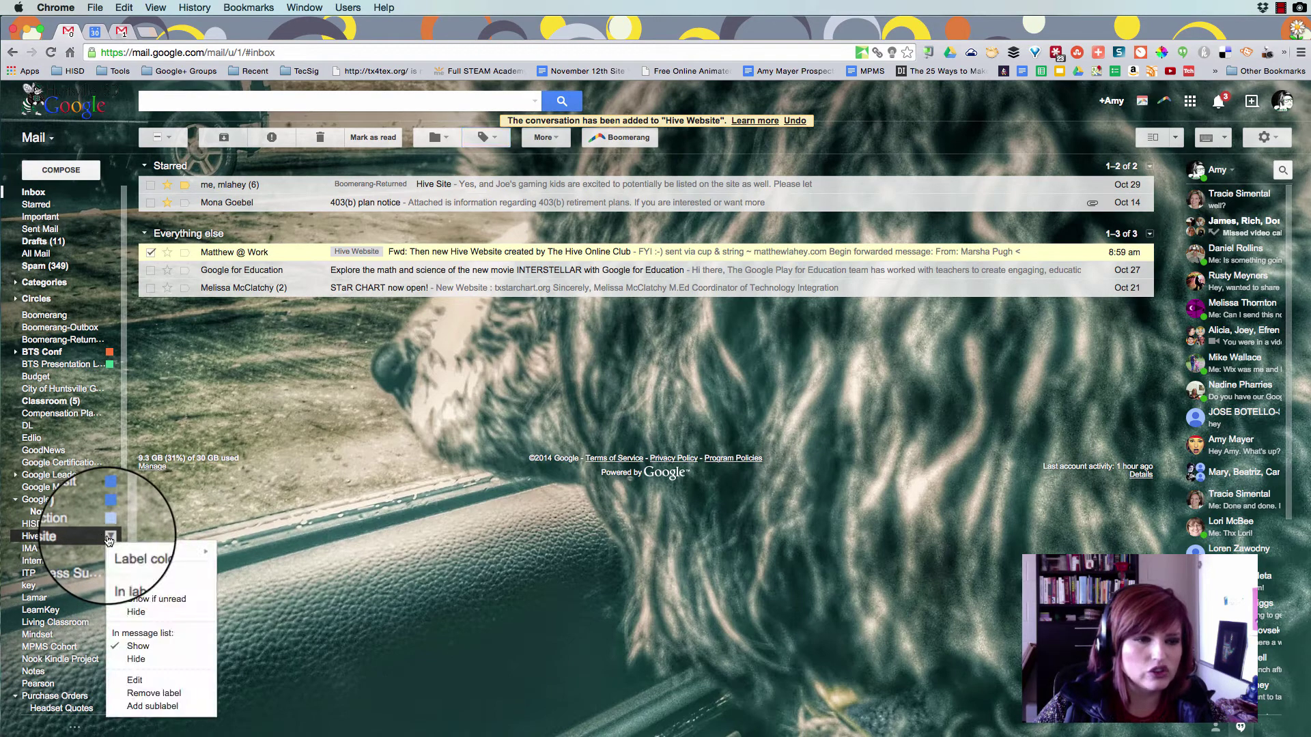
{"action": "mouse_move", "coordinate": [195, 552]}
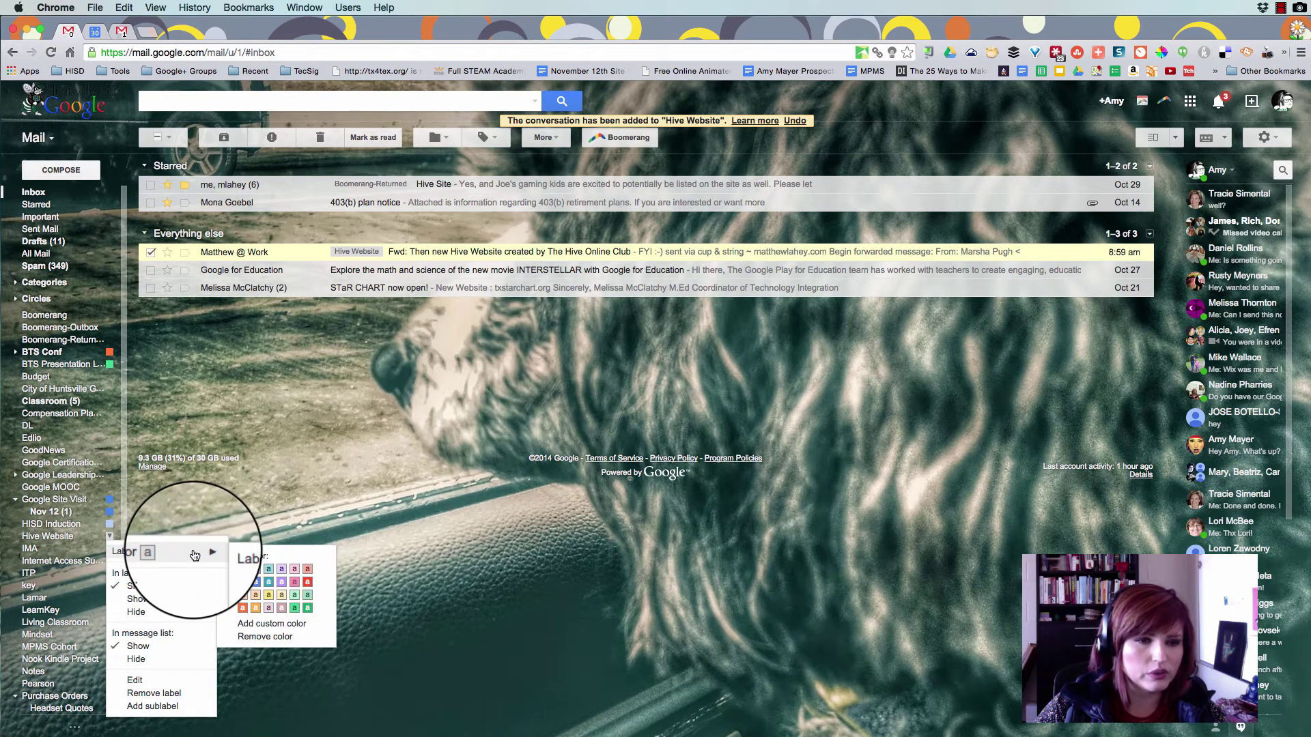
{"action": "left_click", "coordinate": [300, 587]}
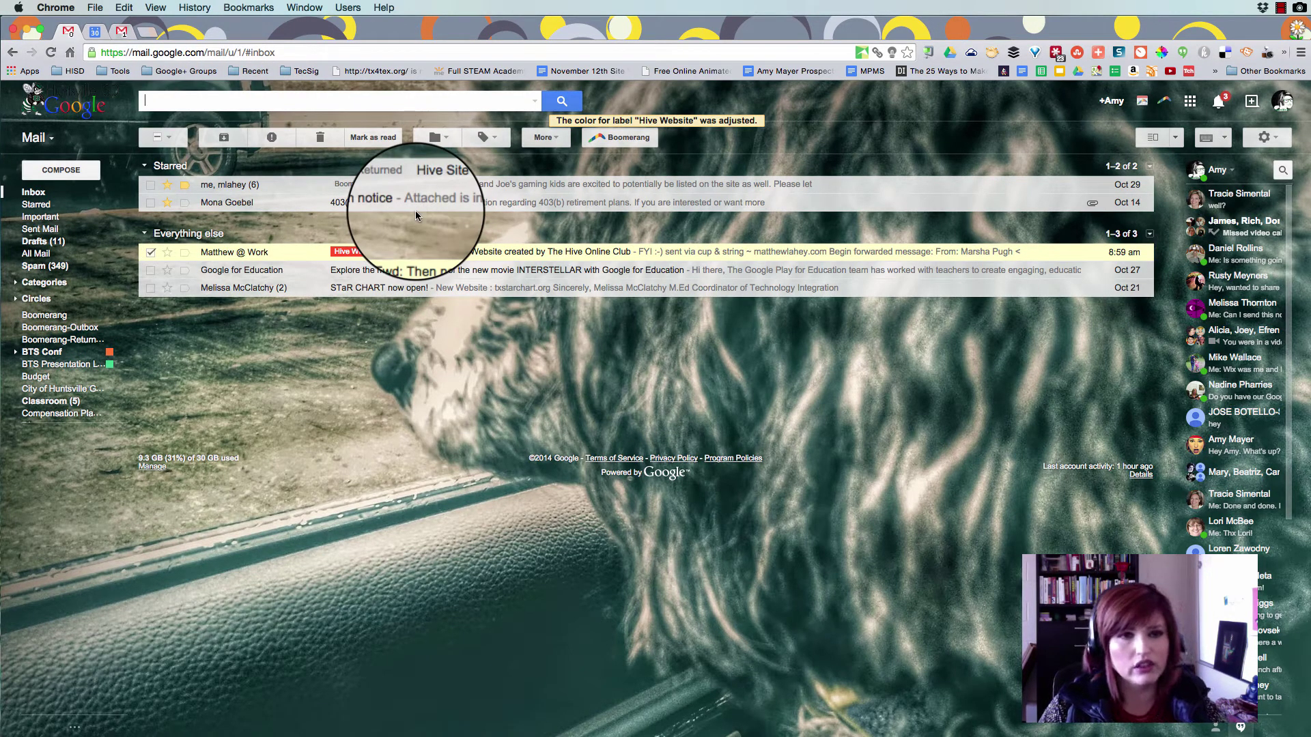
Search 'label:hiv' and pick the Hive Website label to list its single forwarded email
{"action": "type", "text": "label"}
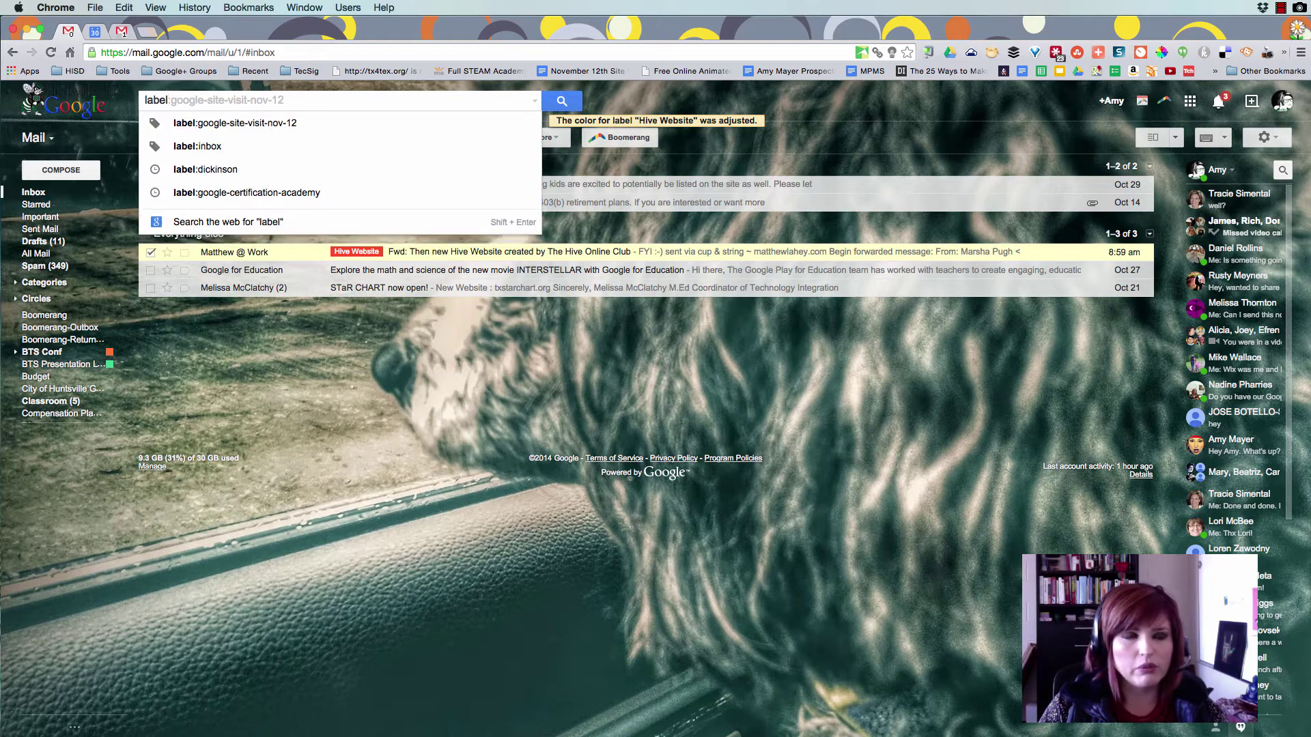
{"action": "type", "text": ":h"}
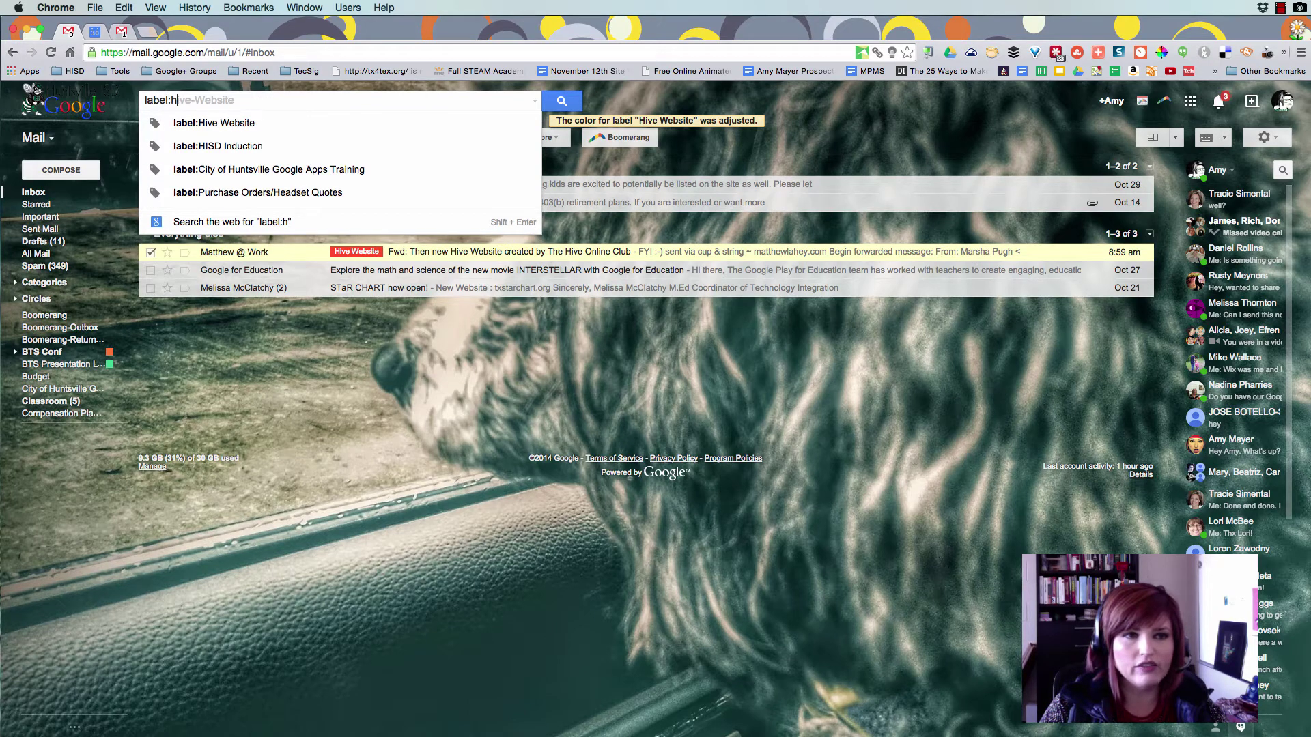
{"action": "type", "text": "ive"}
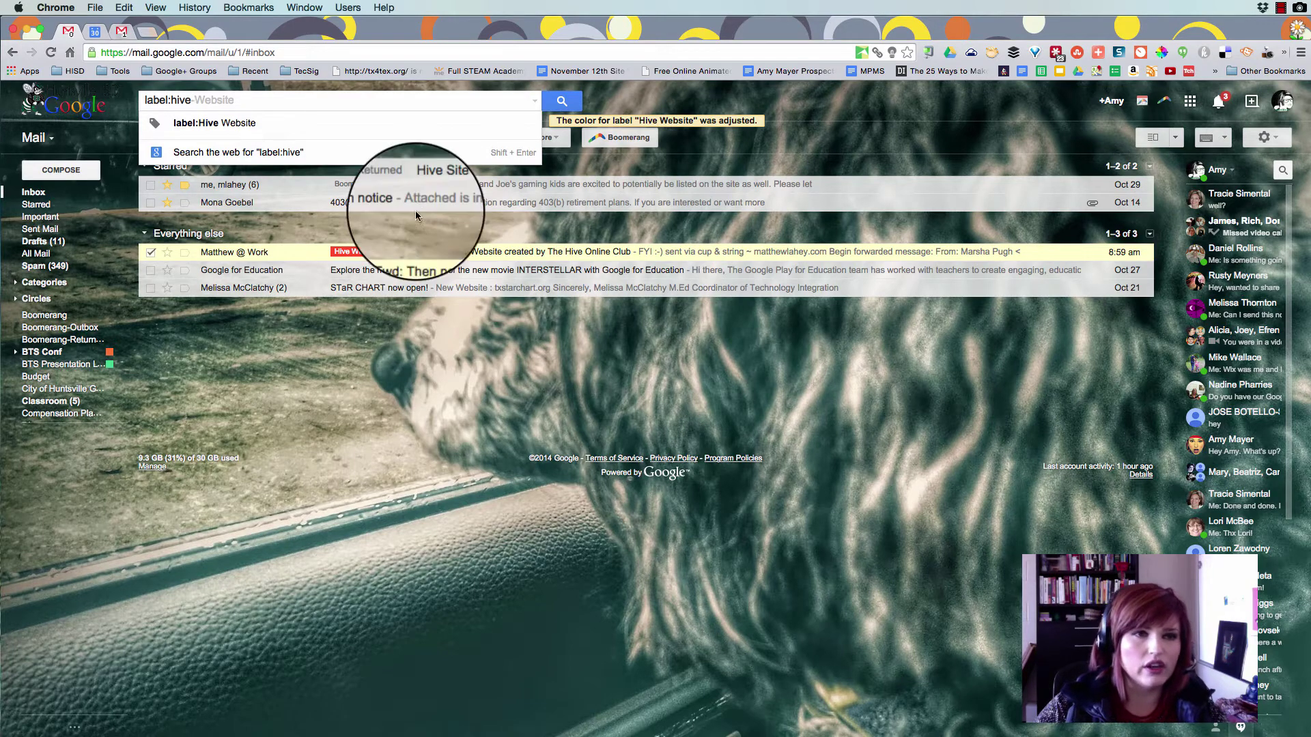
{"action": "left_click", "coordinate": [234, 122]}
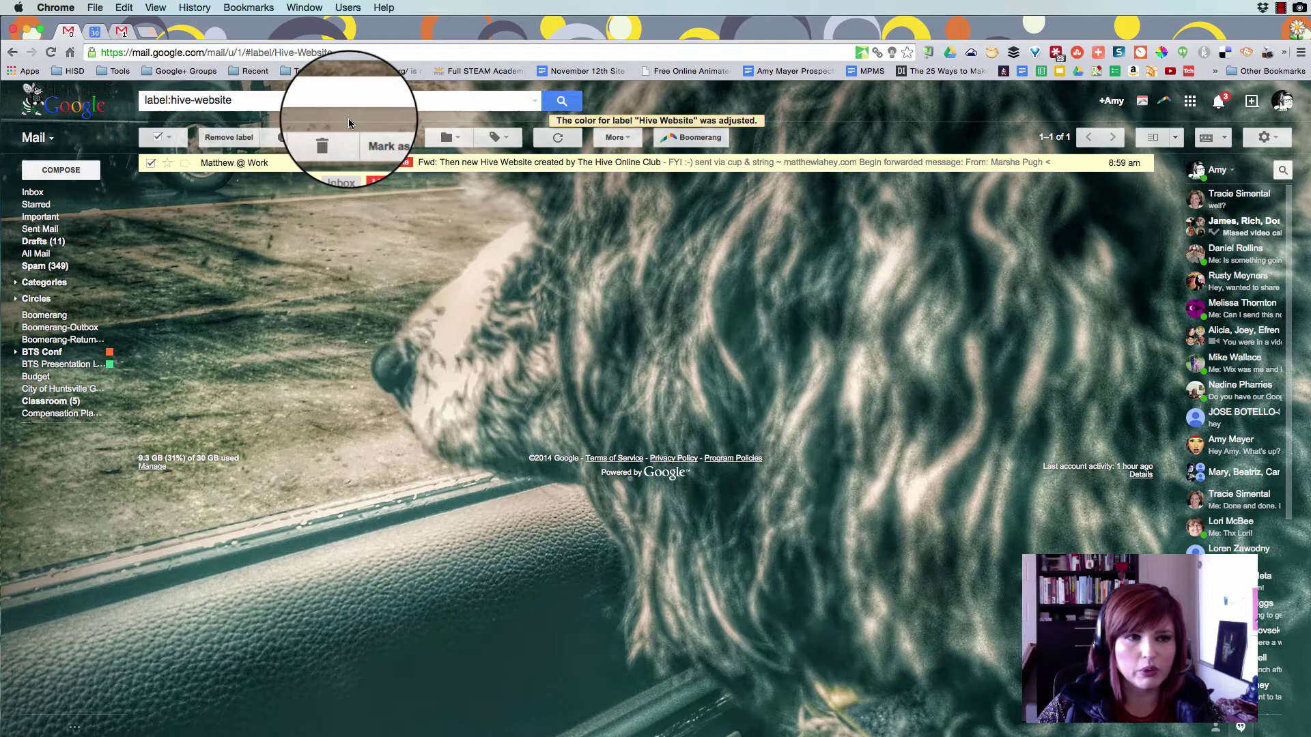
{"action": "mouse_move", "coordinate": [24, 392]}
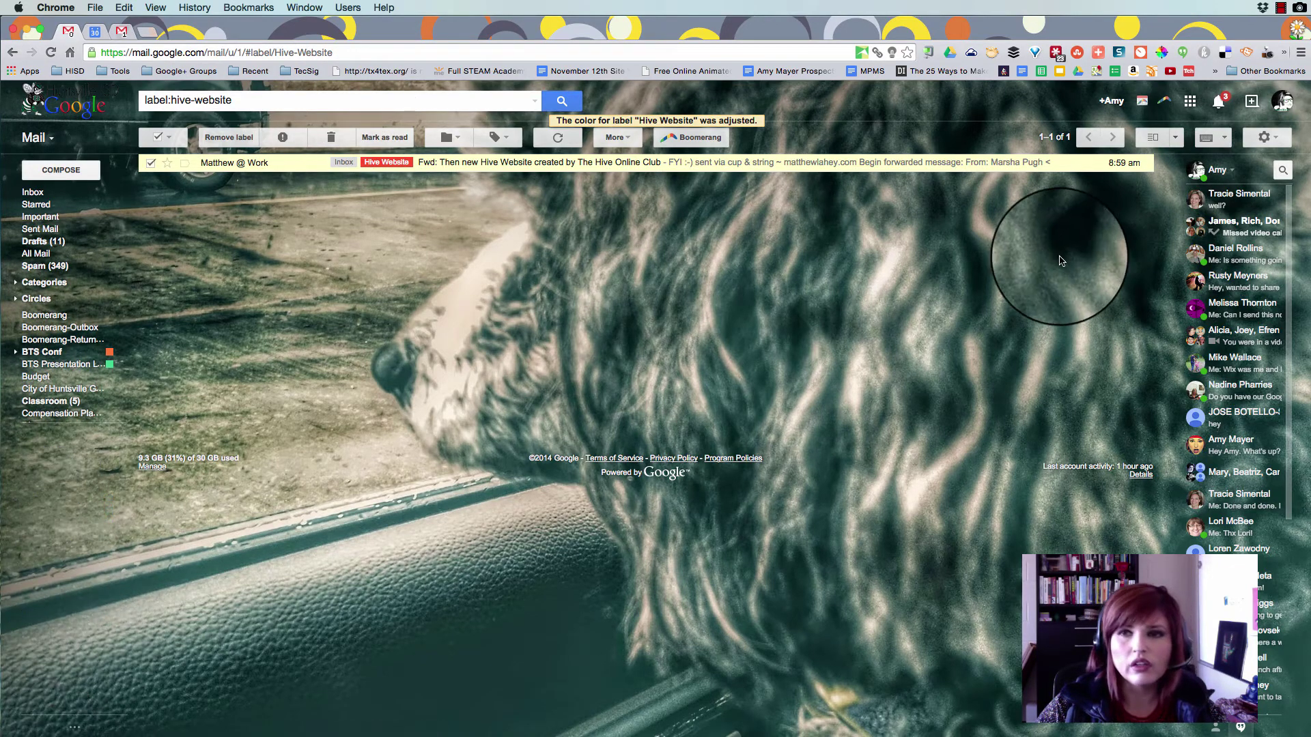
Look through the Labels tab in Gmail Settings, then go back to the Inbox
{"action": "left_click", "coordinate": [1278, 140]}
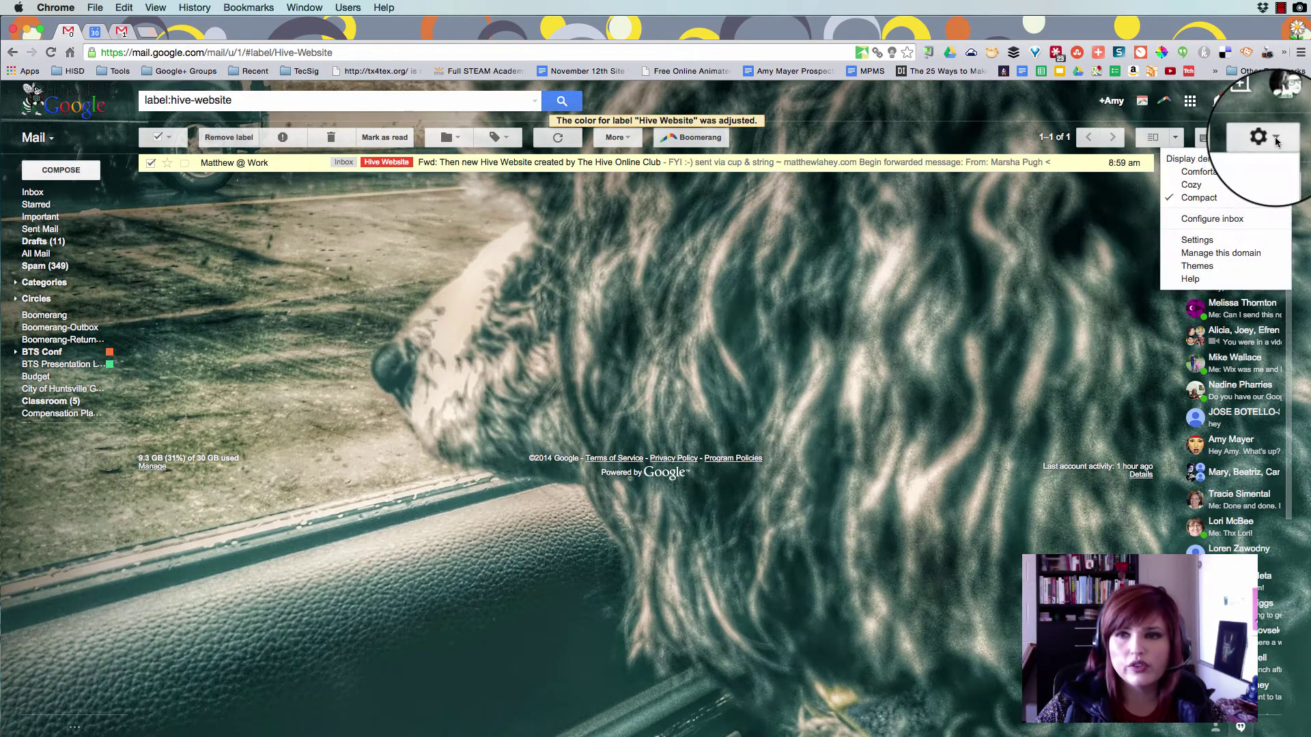
{"action": "left_click", "coordinate": [1228, 244]}
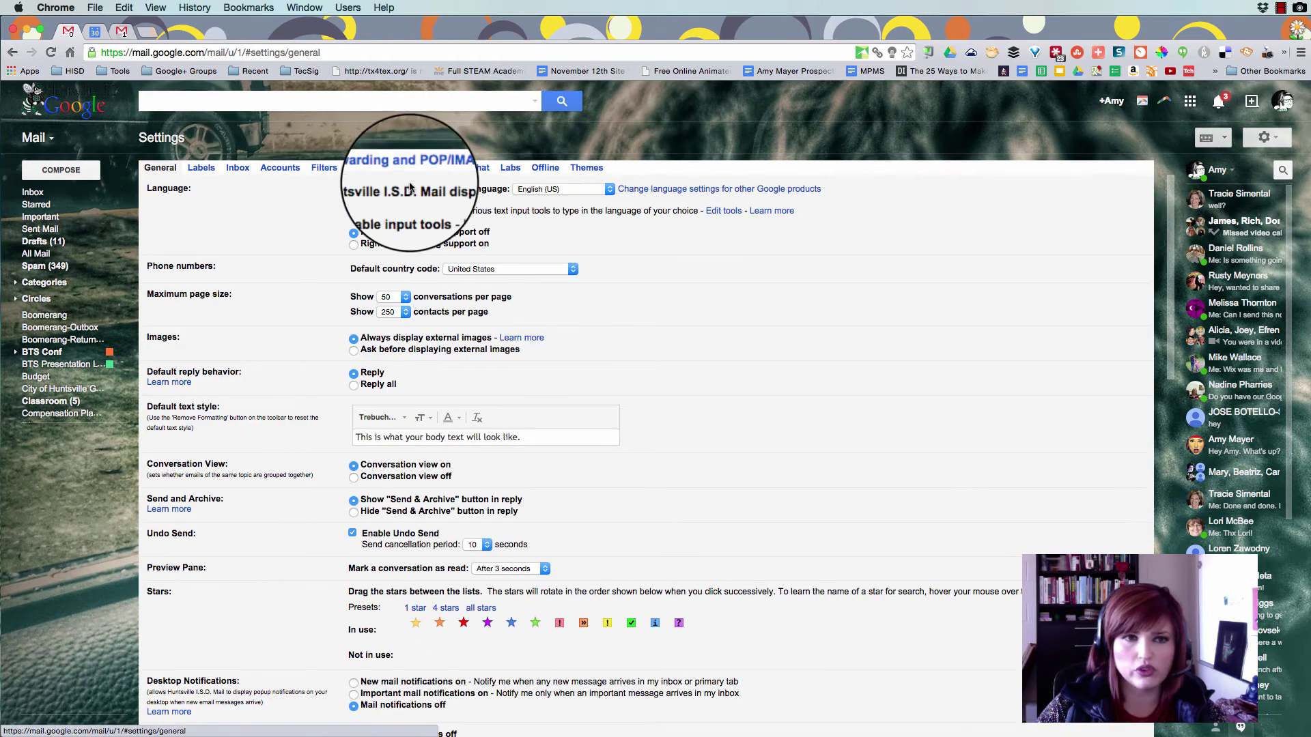
{"action": "left_click", "coordinate": [207, 170]}
{"action": "scroll", "coordinate": [261, 341], "scroll_direction": "down", "scroll_amount": 5}
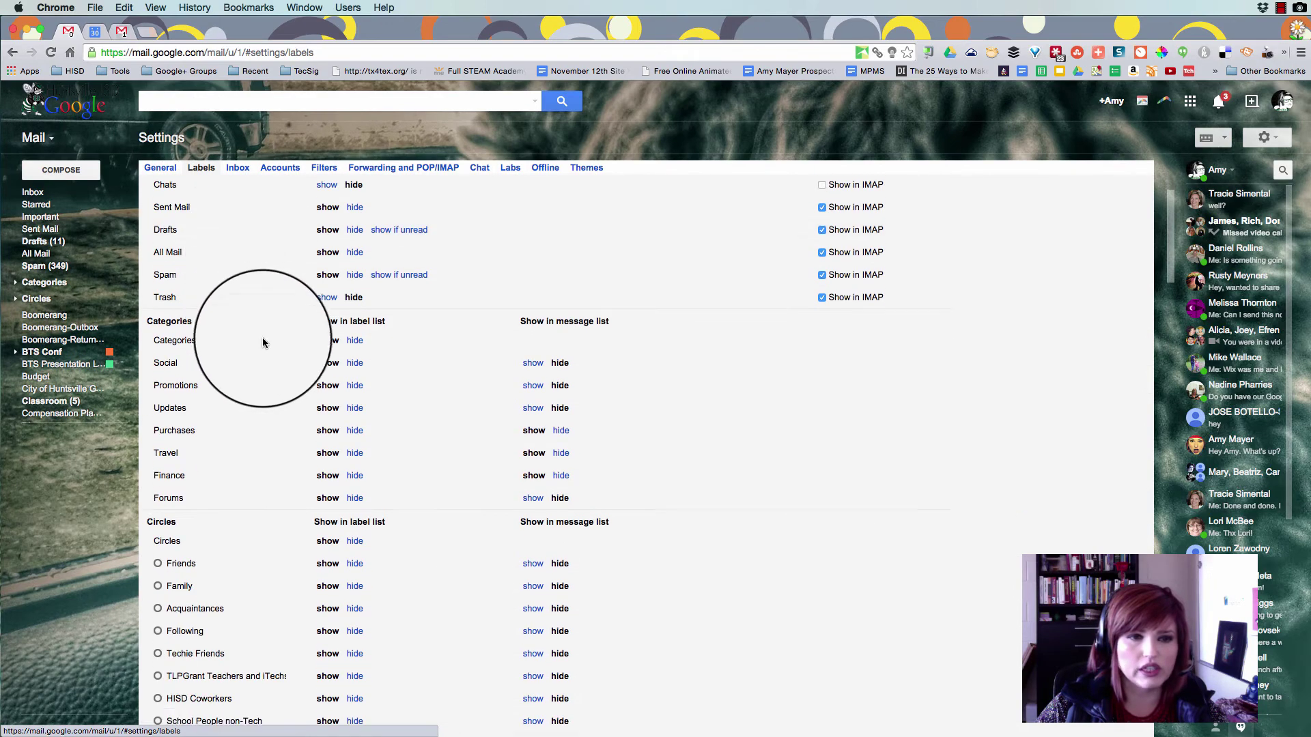
{"action": "scroll", "coordinate": [261, 339], "scroll_direction": "down", "scroll_amount": 2}
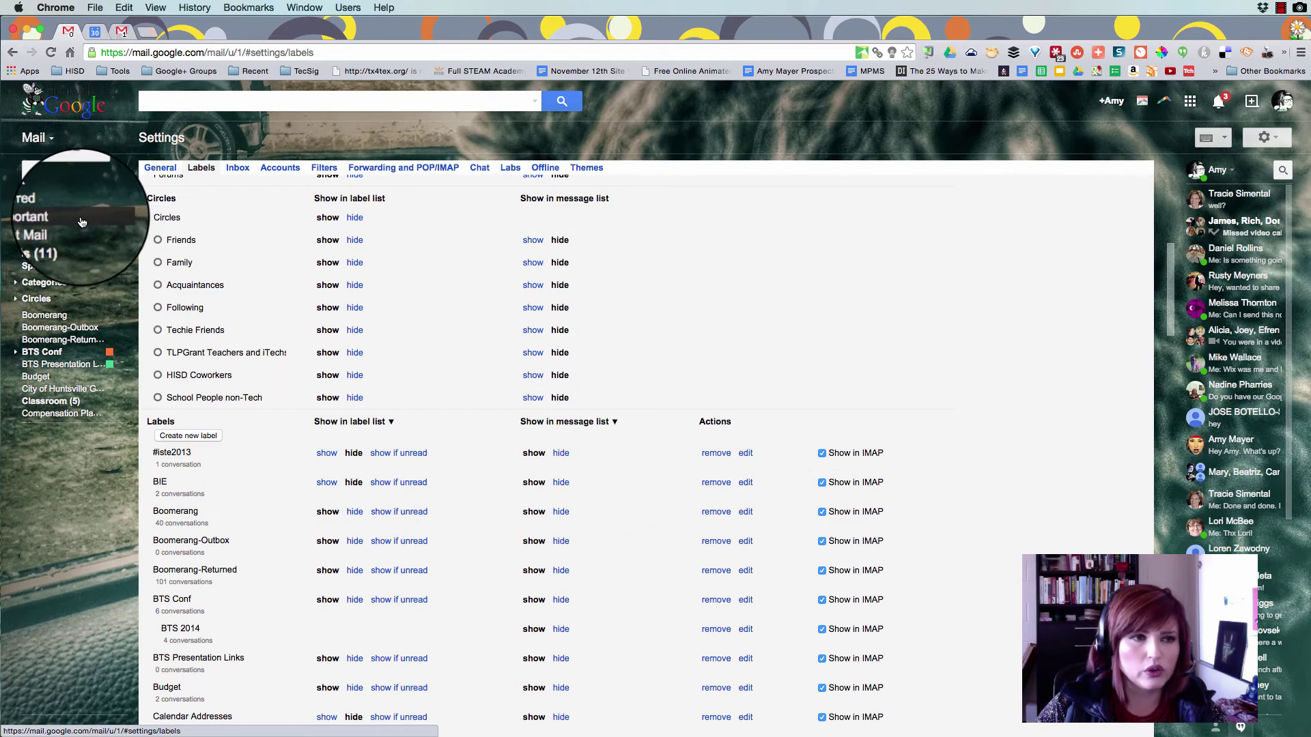
{"action": "left_click", "coordinate": [33, 192]}
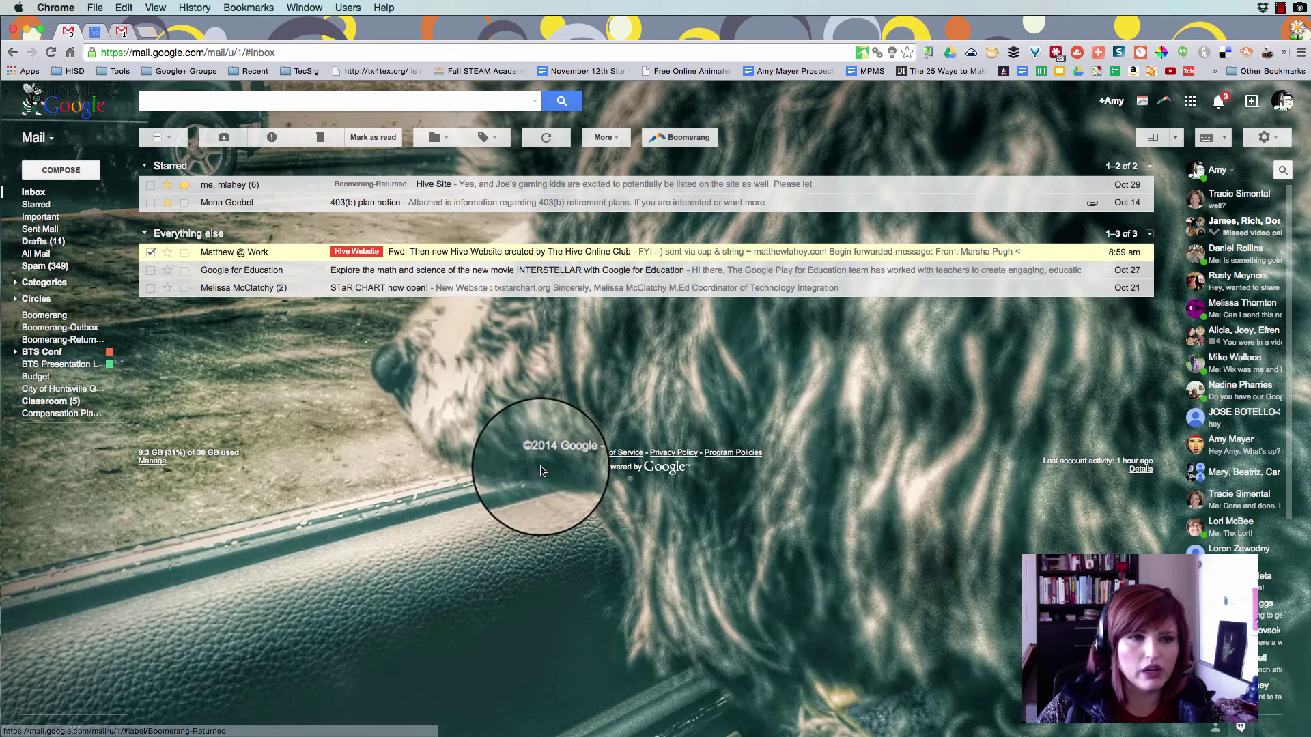